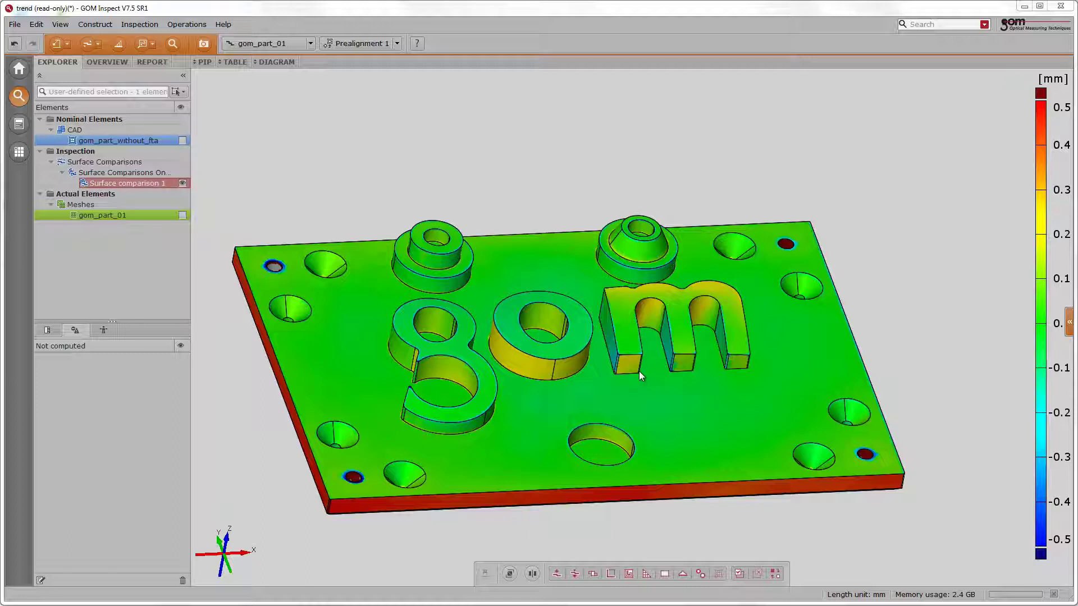
Browse the list of measured part stages without switching parts.
left_click(308, 44)
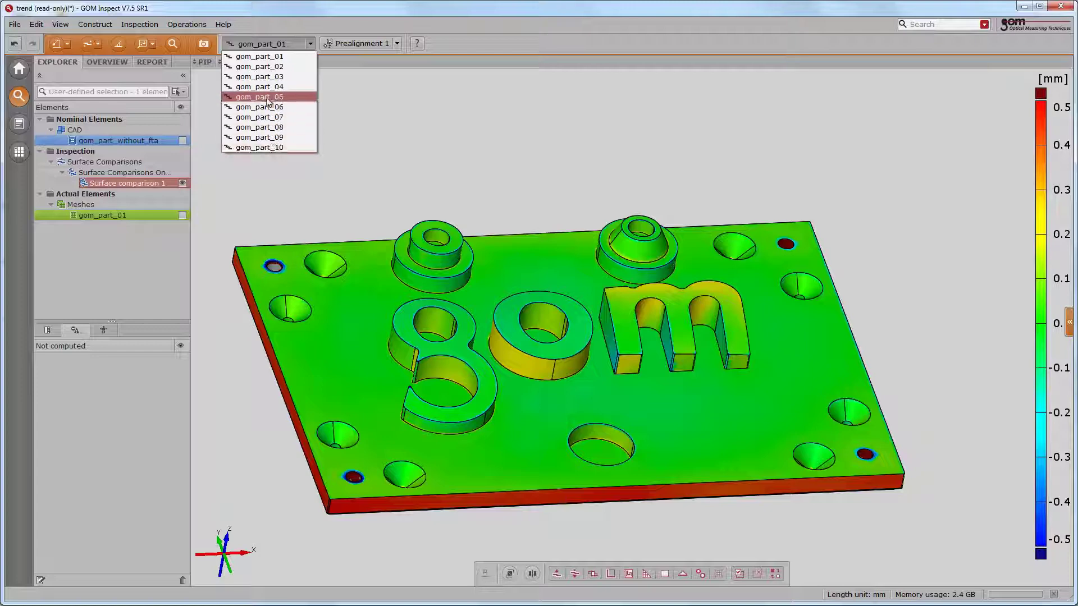
left_click(289, 41)
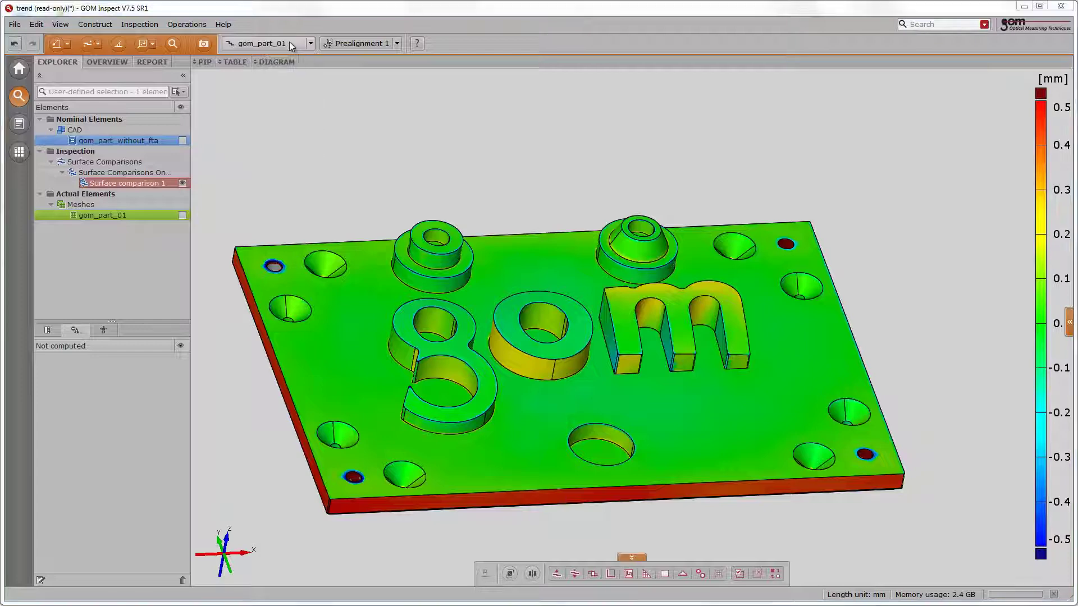
left_click(289, 41)
left_click(289, 41)
scroll(289, 42, "down", 4)
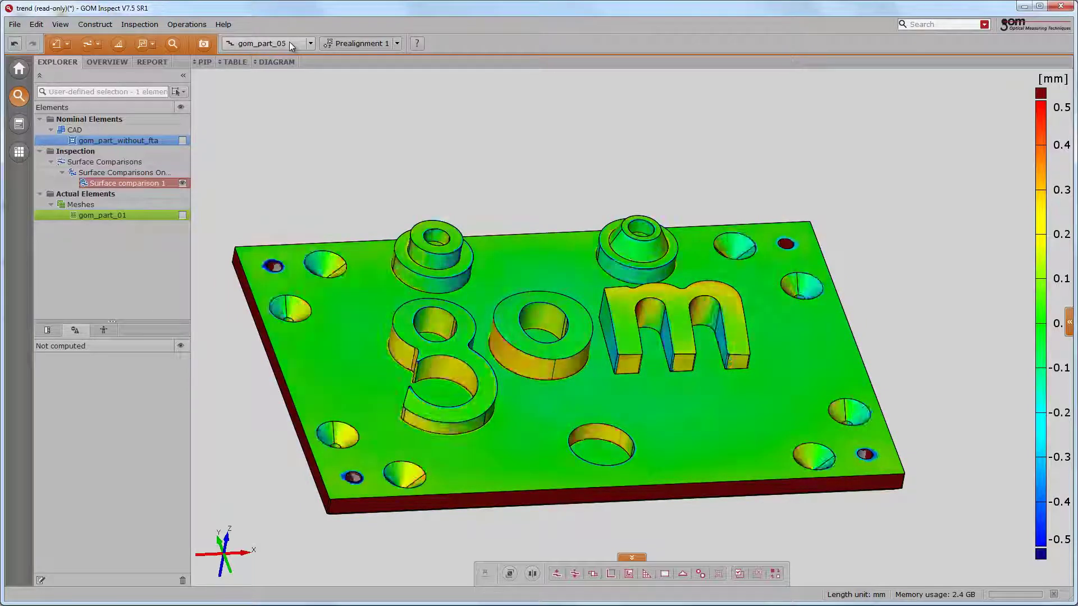
scroll(289, 41, "up", 4)
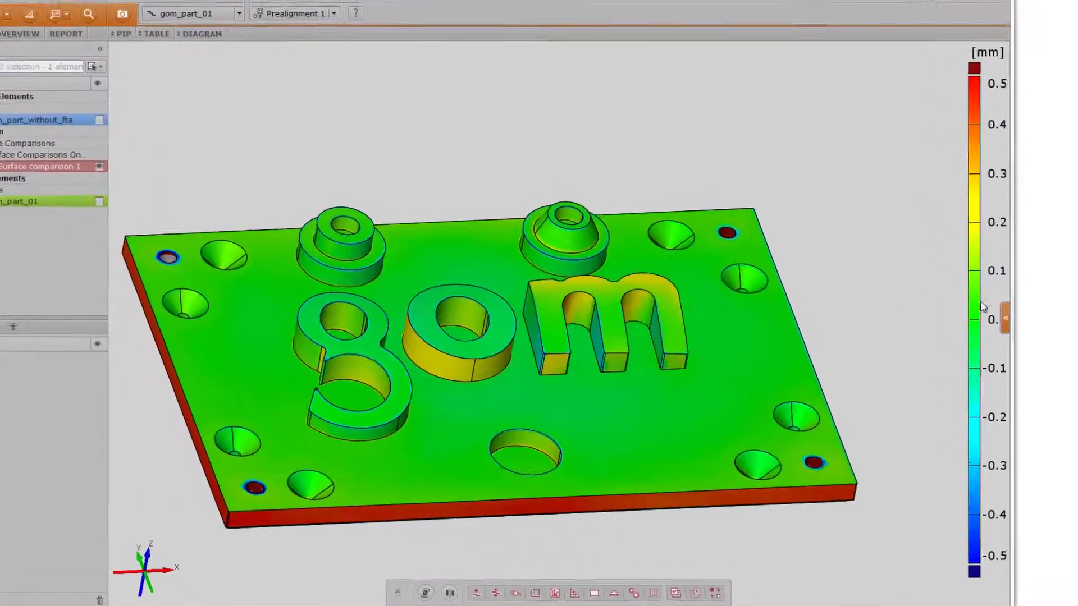
Try the legend's Range, Sigma and Cpk value colourings, then return to mm deviation.
right_click(994, 306)
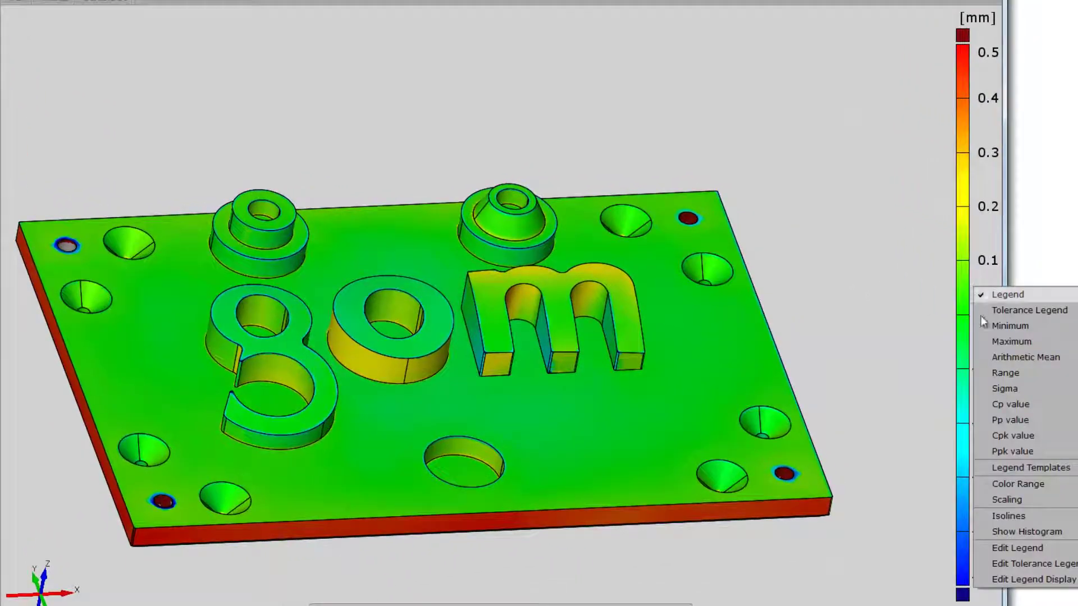
left_click(998, 376)
right_click(980, 370)
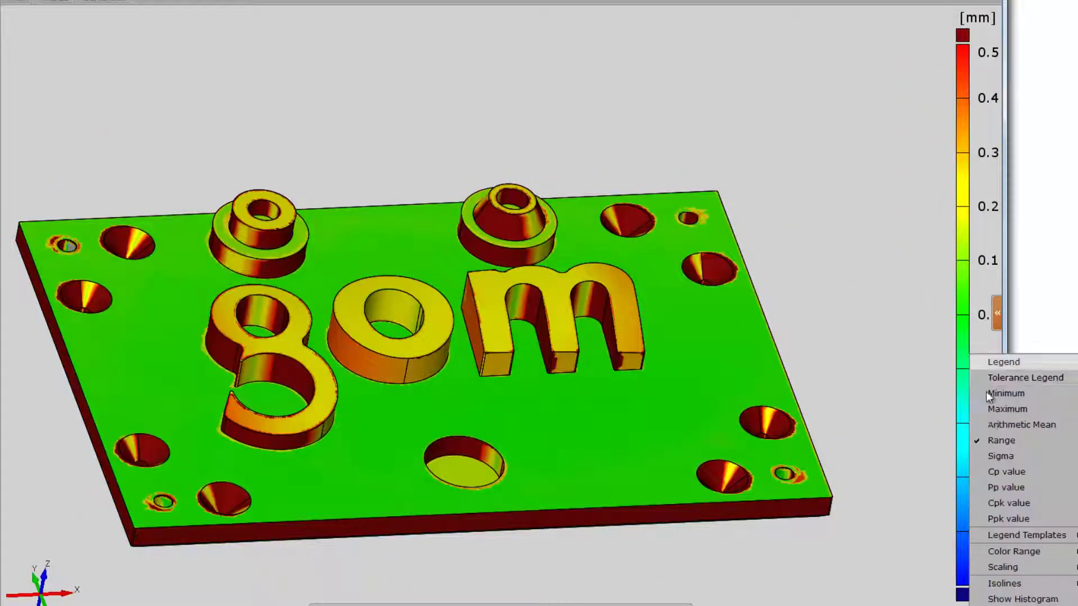
left_click(993, 457)
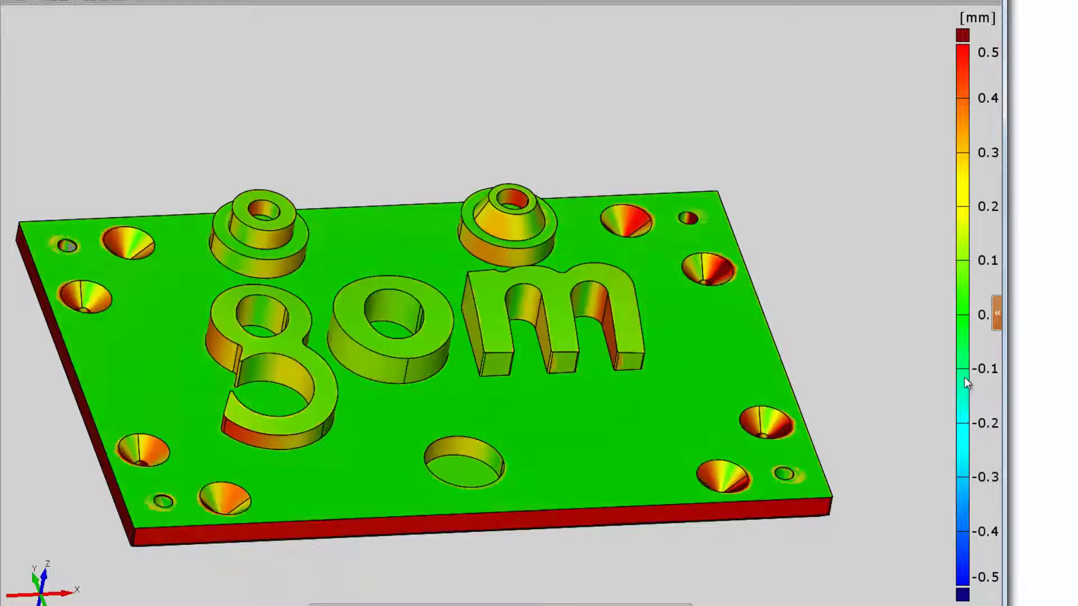
right_click(966, 377)
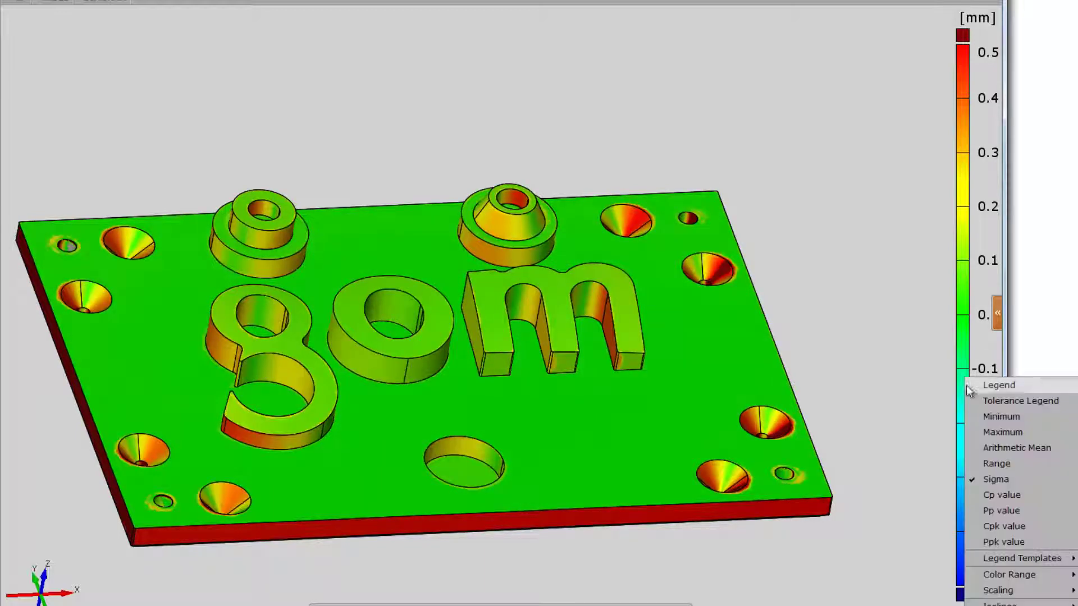
left_click(990, 528)
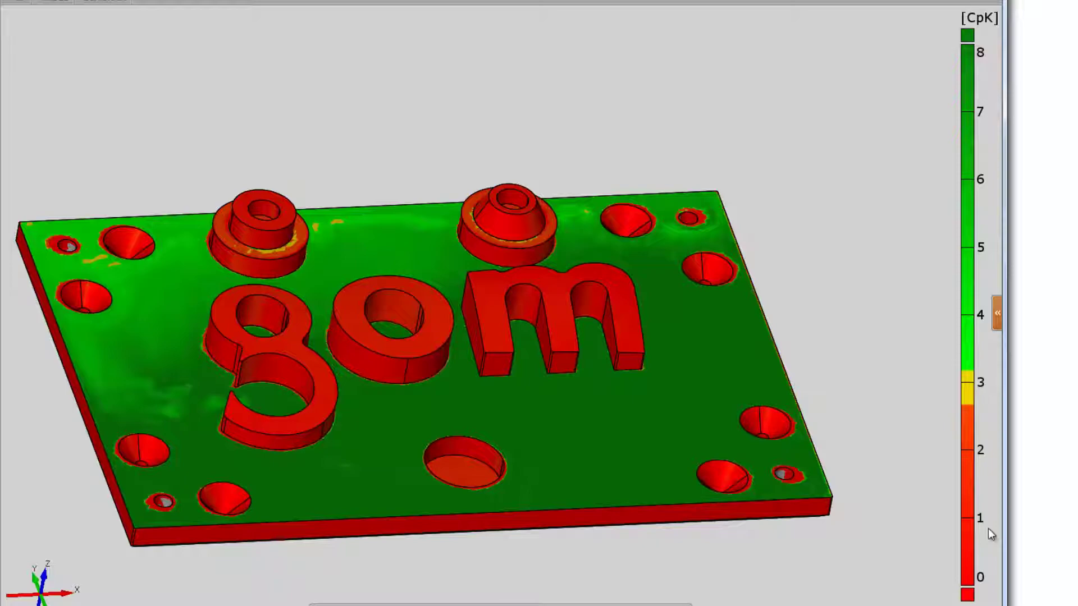
right_click(973, 485)
left_click(977, 494)
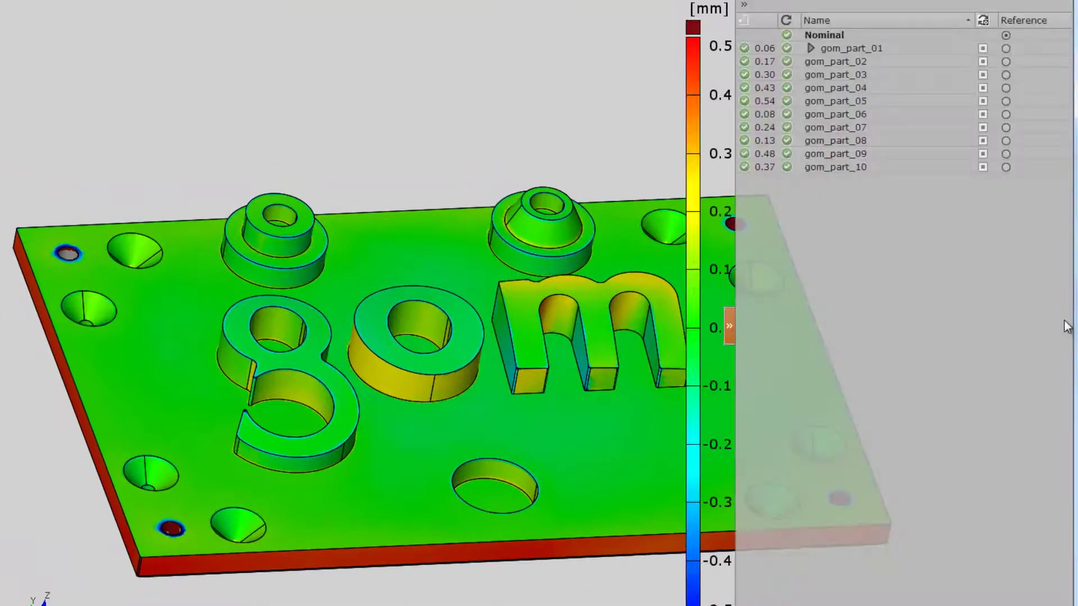
left_click(1011, 322)
Make gom_part_02 the reference part and add a diameter check to Circle 1.
left_click(1006, 61)
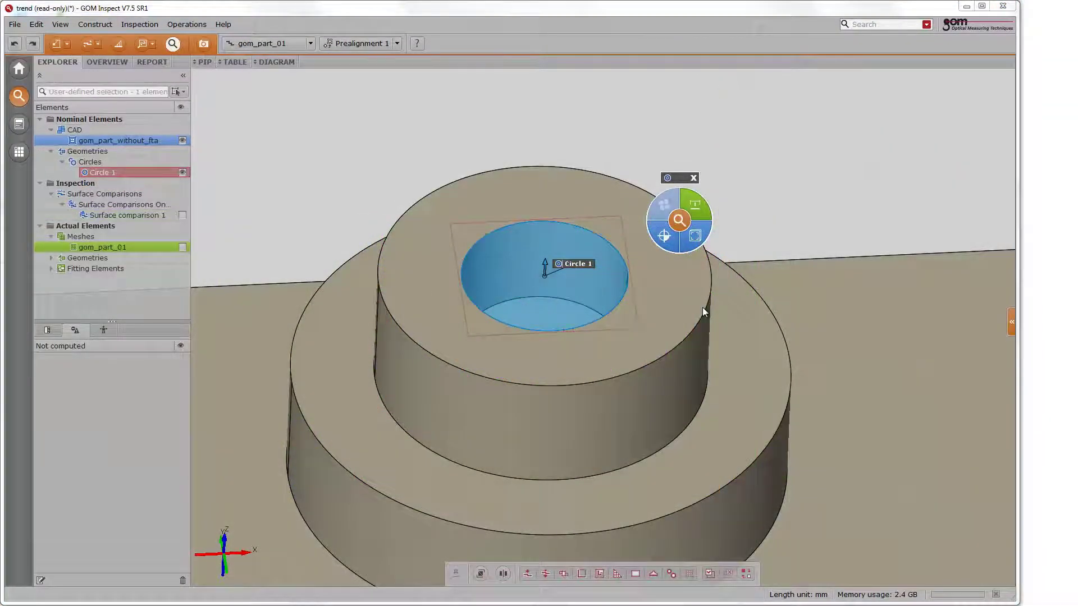
left_click(695, 235)
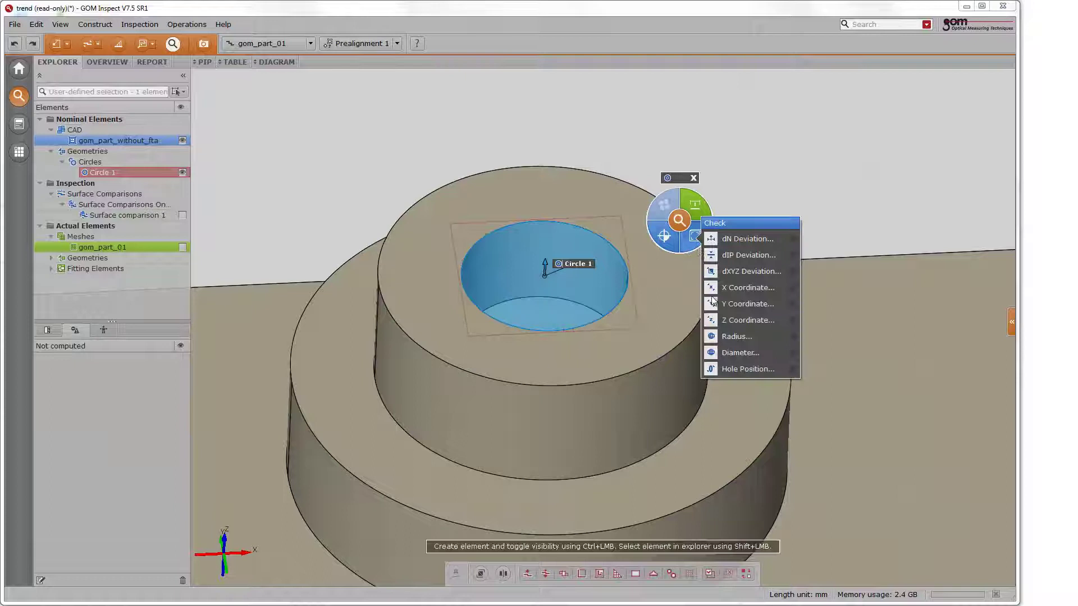
left_click(716, 352)
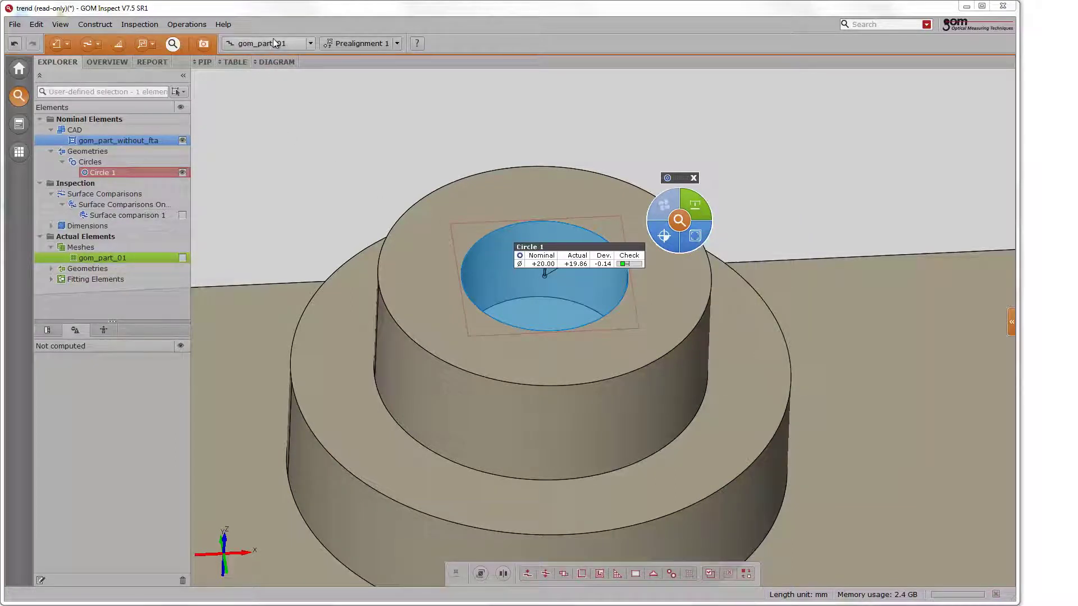
scroll(274, 43, "down", 1)
scroll(274, 40, "down", 1)
scroll(274, 43, "down", 1)
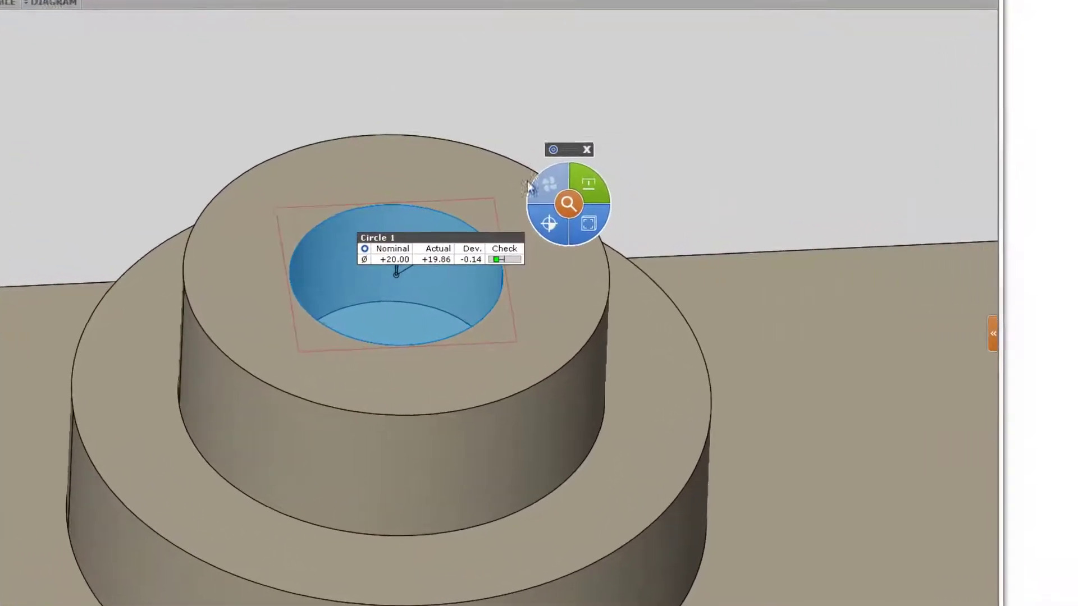
Display Circle 1's diameter label as a trend chart across all parts.
left_click(568, 203)
mouse_move(645, 228)
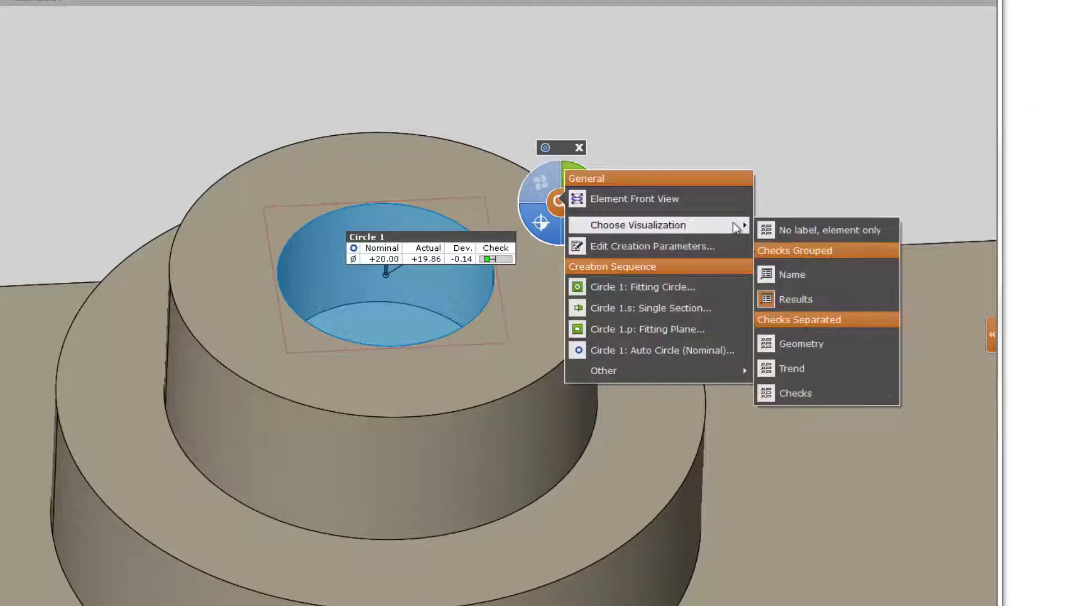
left_click(792, 369)
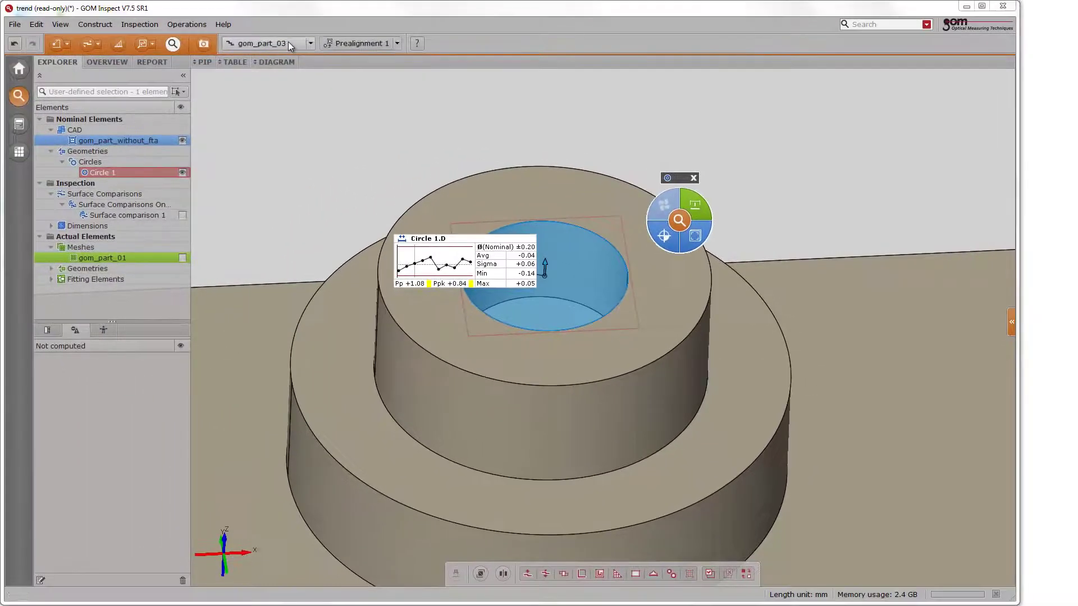
scroll(288, 42, "down", 1)
scroll(288, 42, "down", 2)
scroll(291, 46, "down", 1)
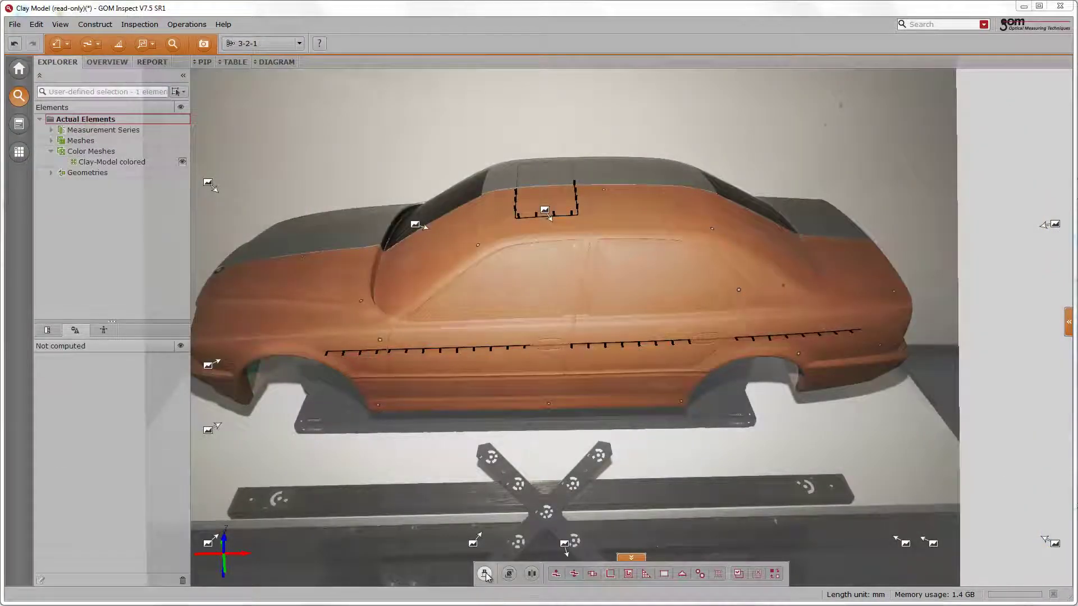
Switch the clay model from the car photo to the plain mesh render.
left_click(484, 574)
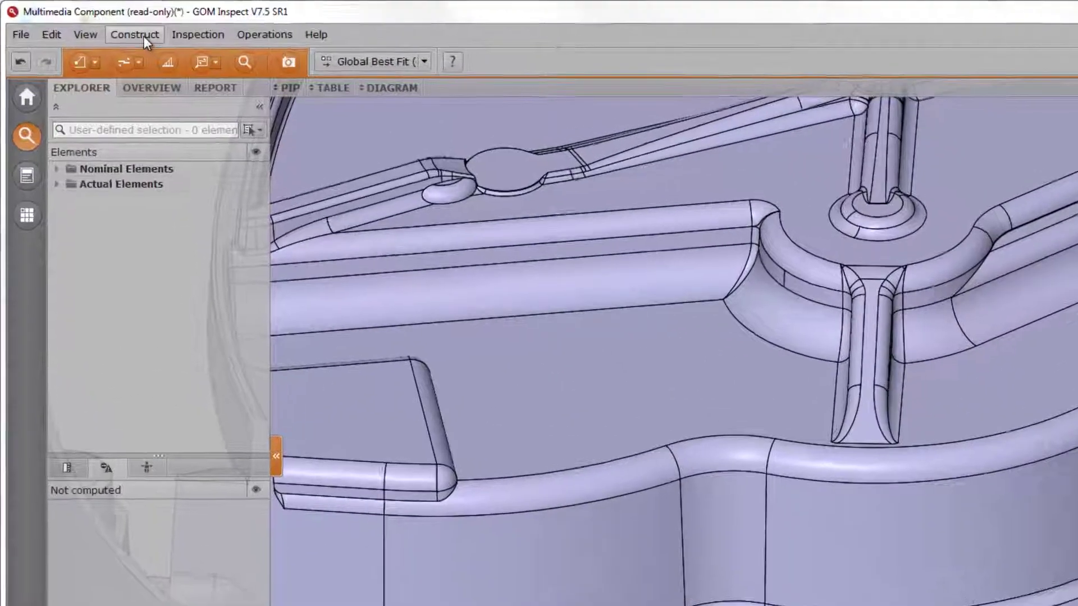
Construct surface Curve 1 along the curved wall's top edge, snapping markers to max. curvature.
left_click(107, 27)
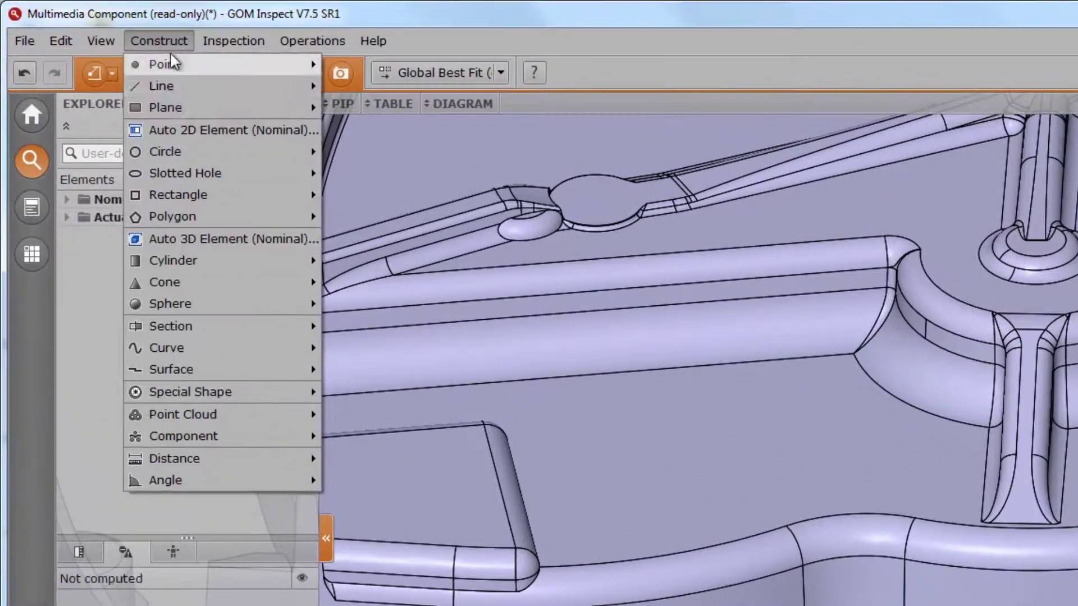
mouse_move(240, 352)
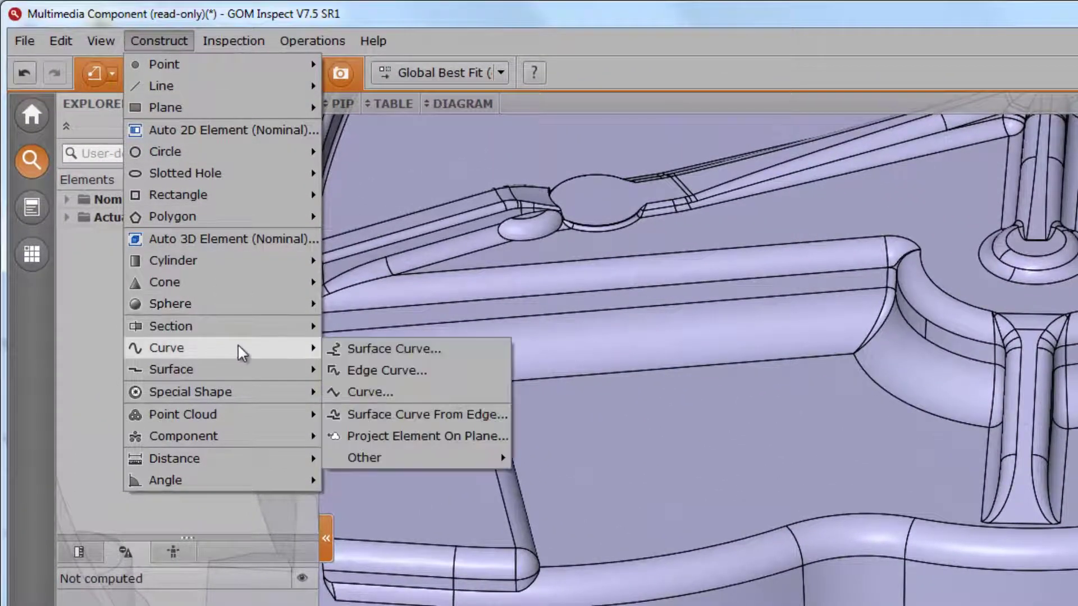
left_click(347, 349)
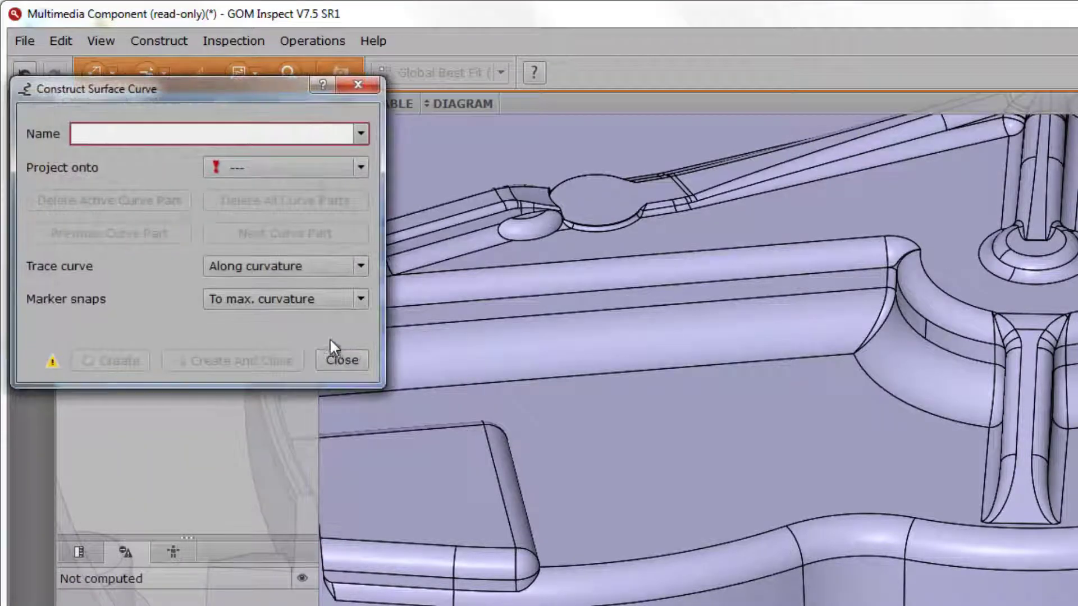
left_click(279, 299)
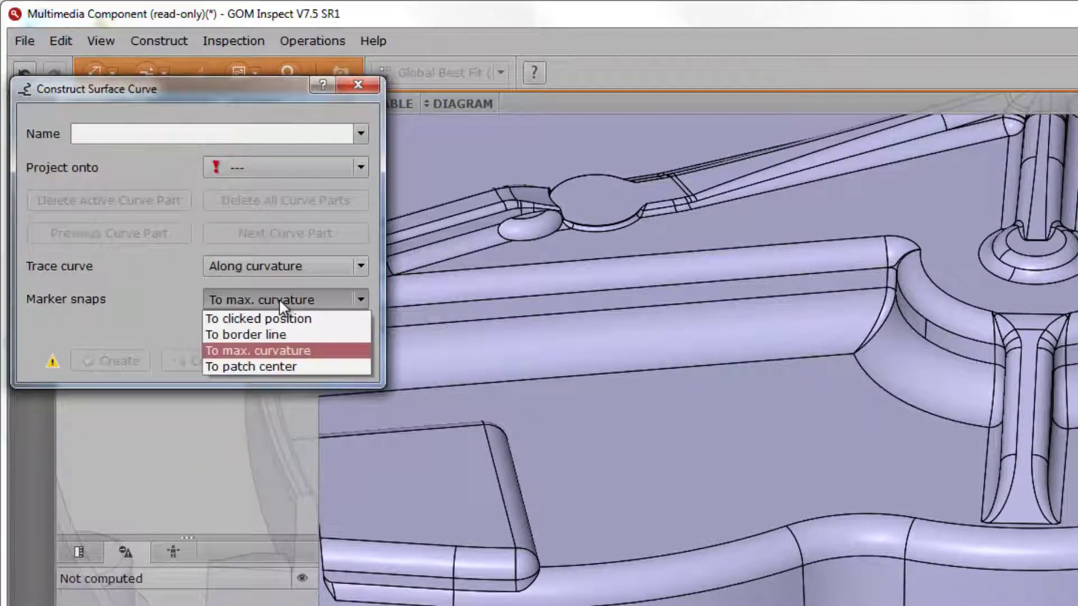
left_click(280, 303)
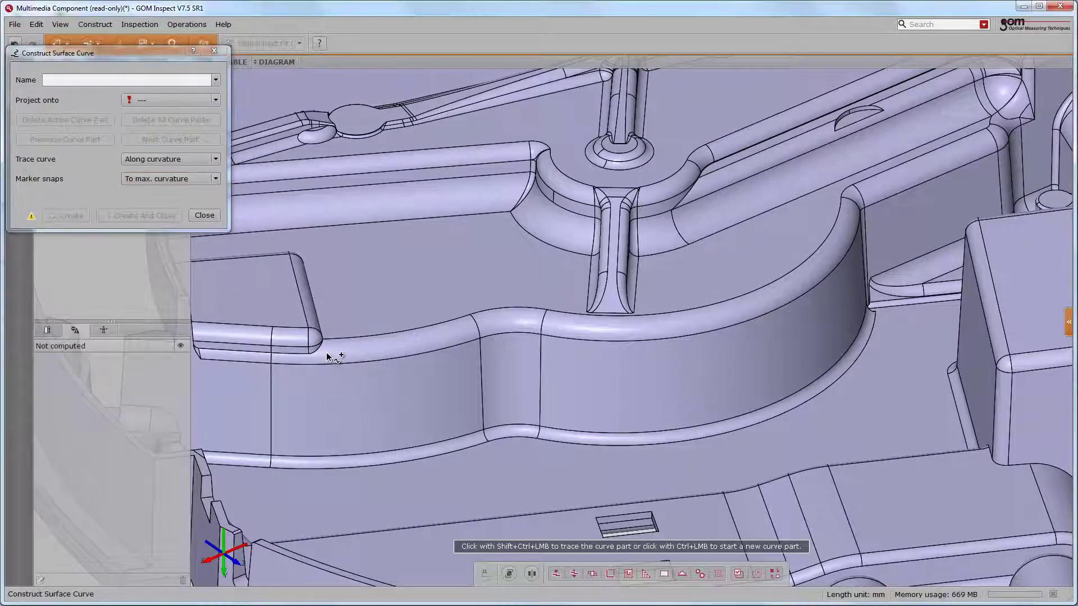
left_click(326, 352, "ctrl")
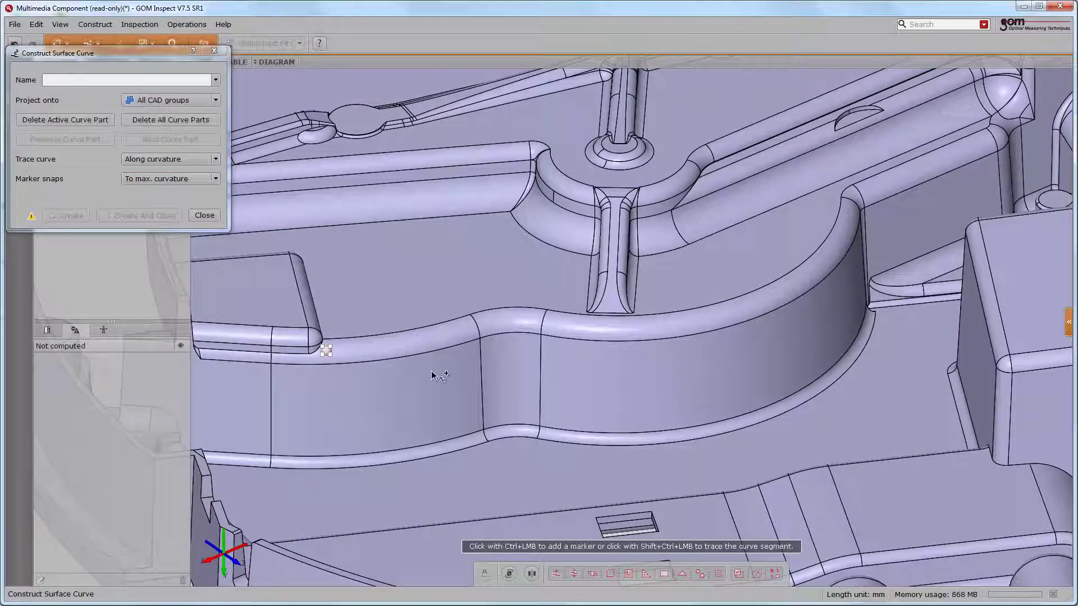
left_click(990, 146, "ctrl")
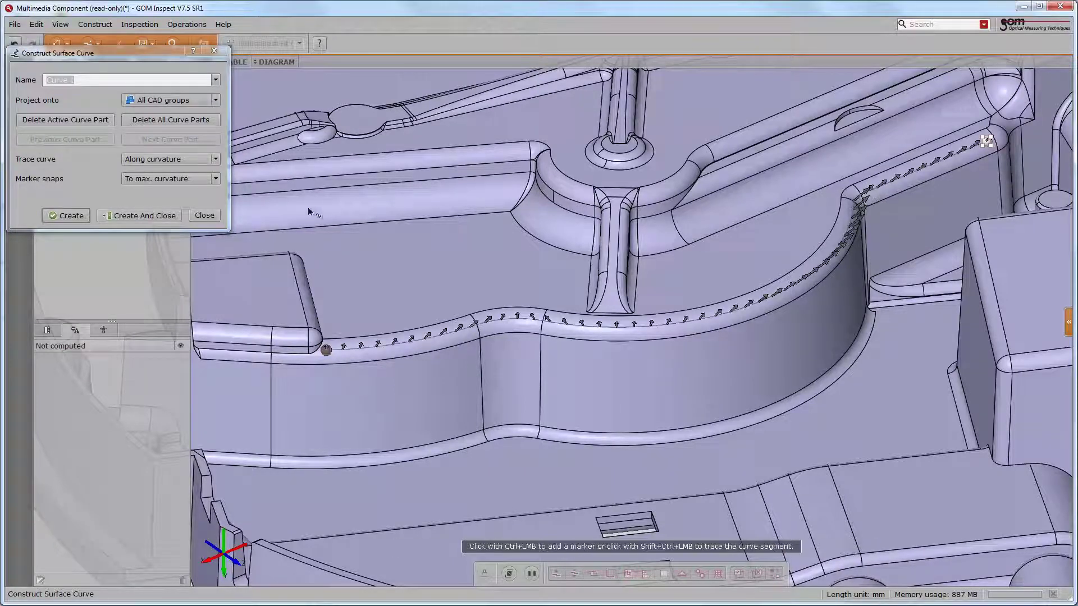
left_click(173, 214)
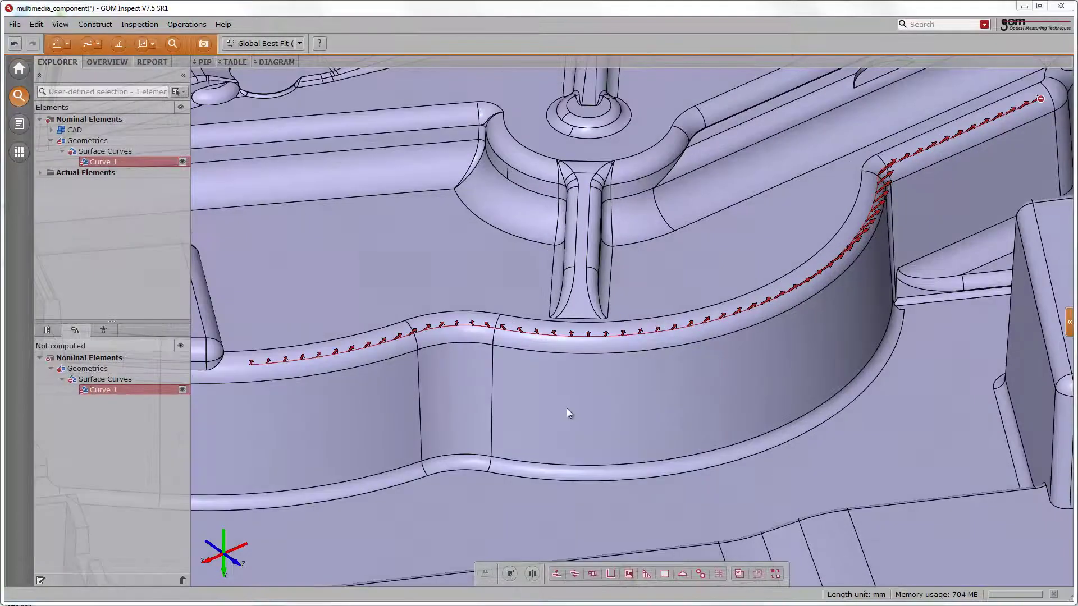
Measure Curve 1 by fitting it to the actual mesh and add a radius measurement.
right_click(567, 413)
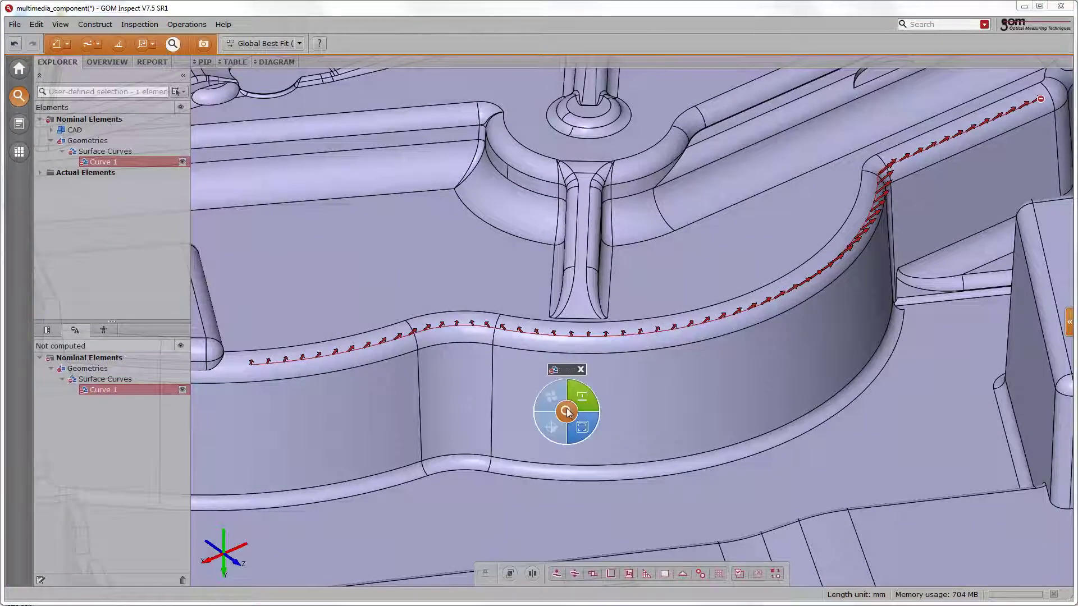
left_click(584, 399)
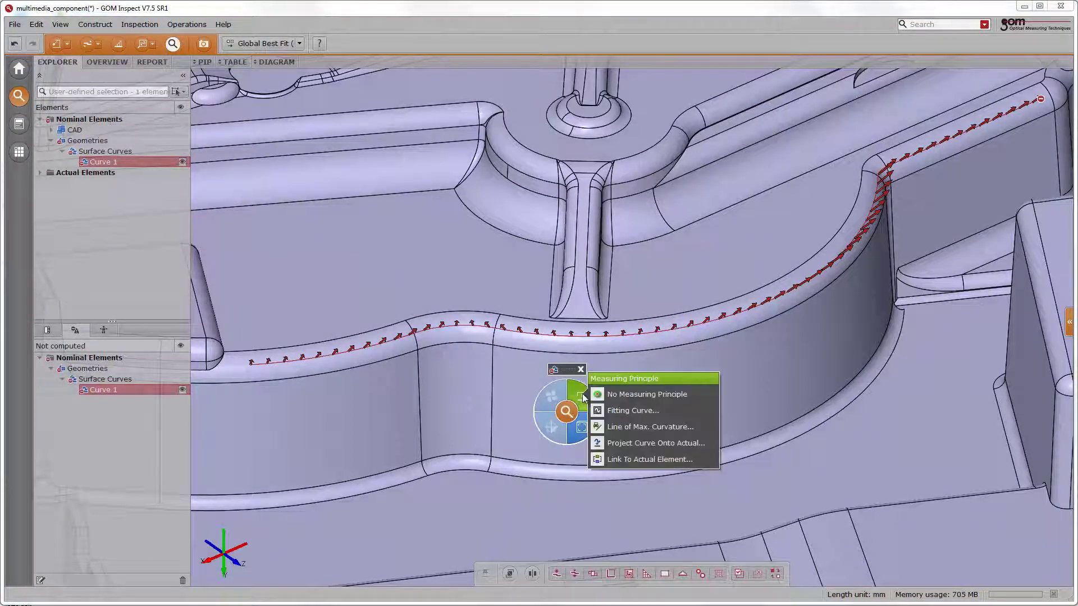
left_click(611, 411)
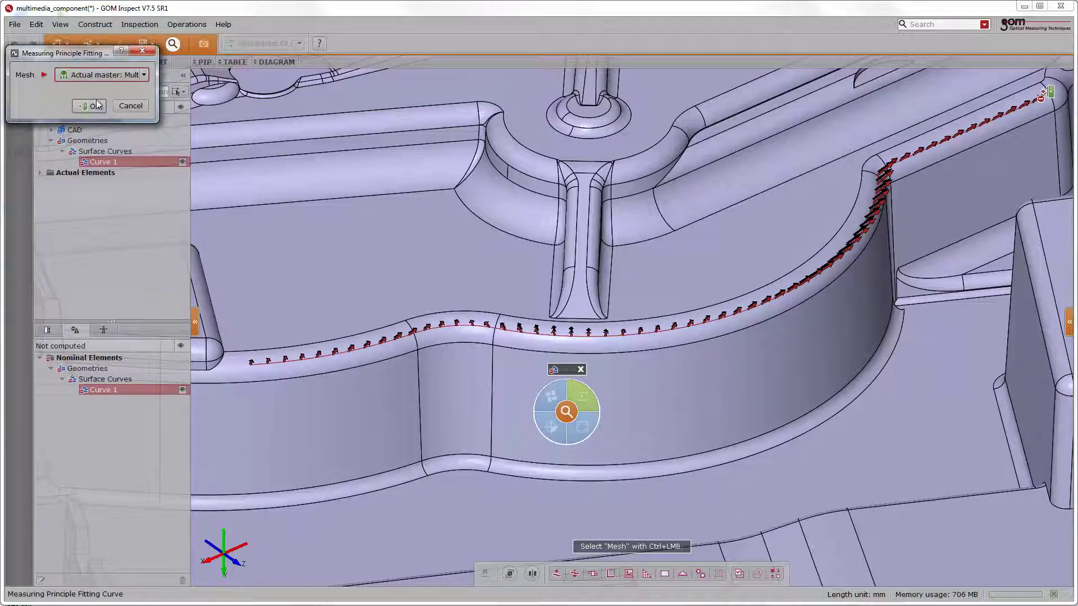
left_click(92, 105)
left_click(575, 397)
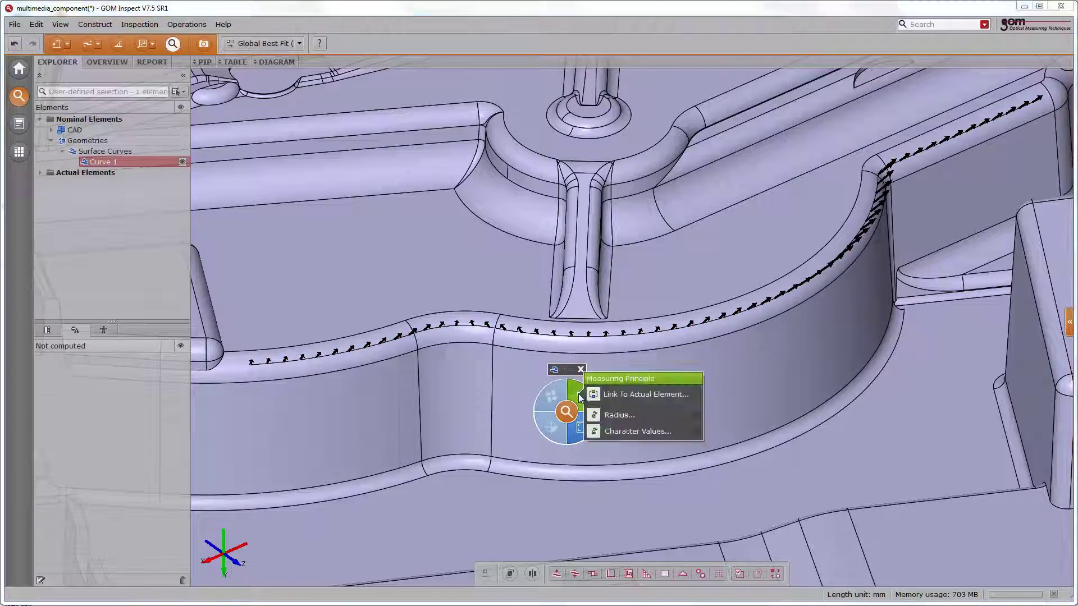
left_click(609, 416)
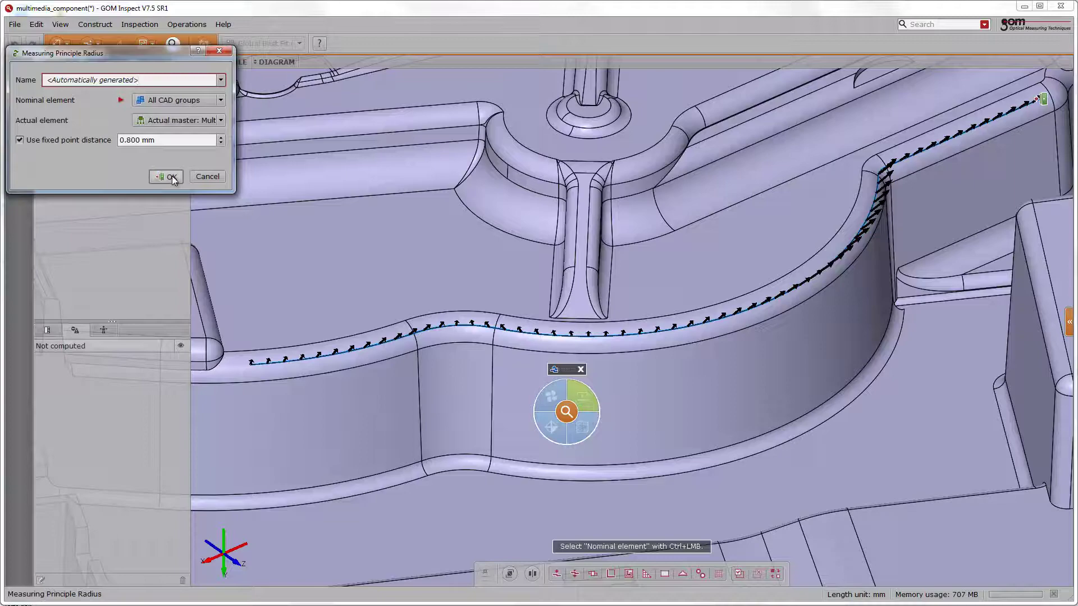
left_click(172, 177)
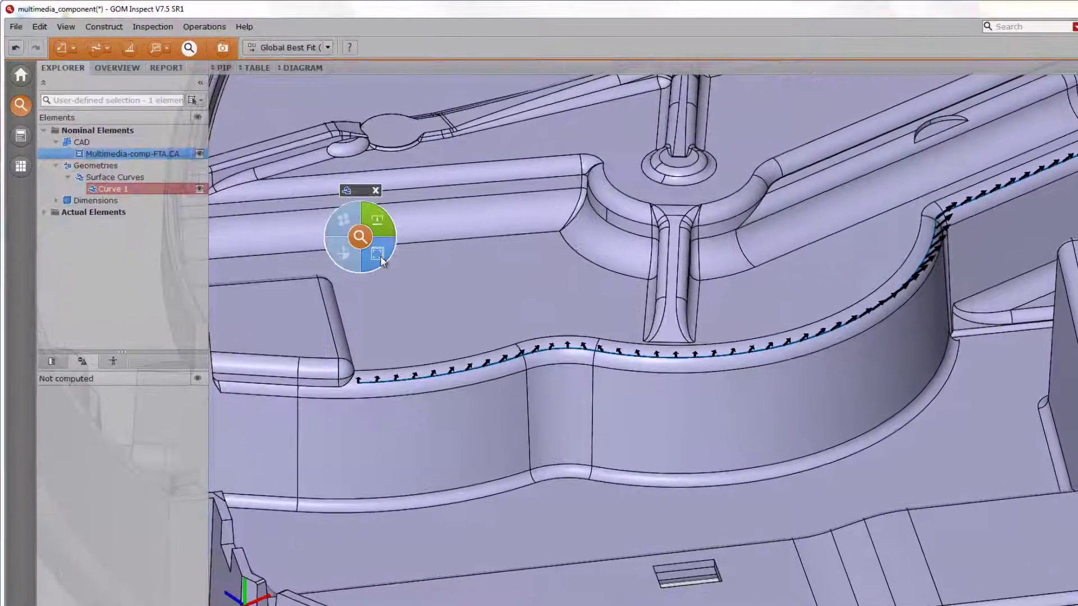
Add a dR deviation check to Curve 1 with 1.000 mm tolerance.
left_click(344, 198)
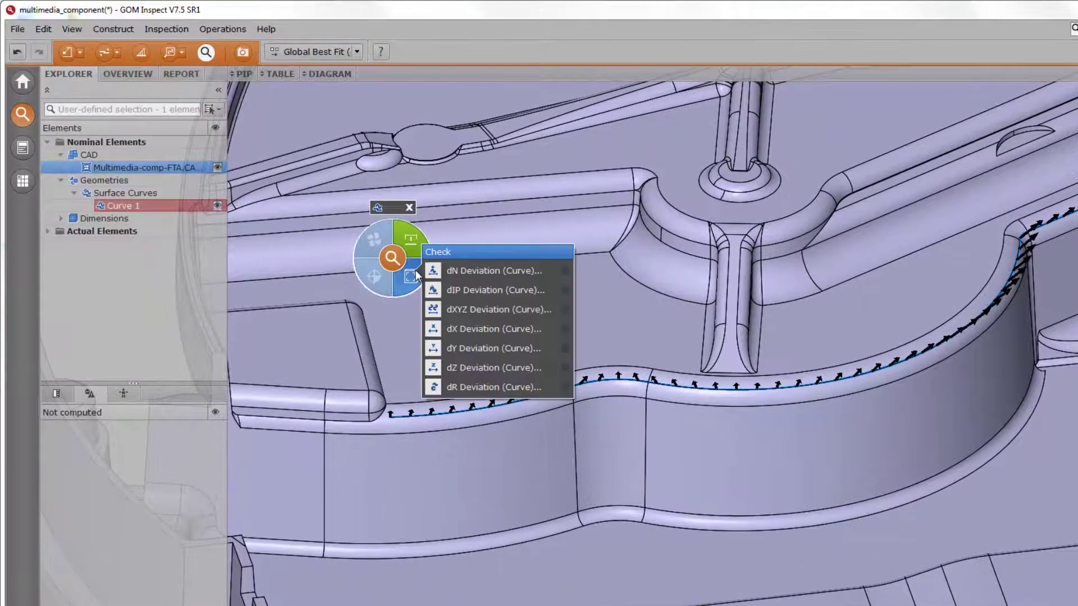
left_click(456, 386)
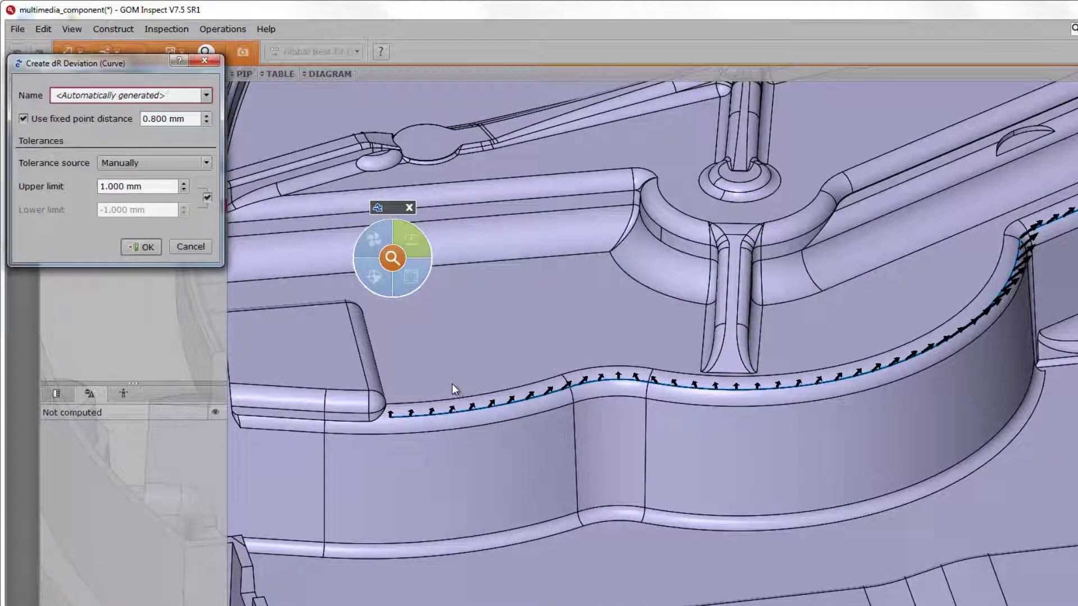
left_click(141, 247)
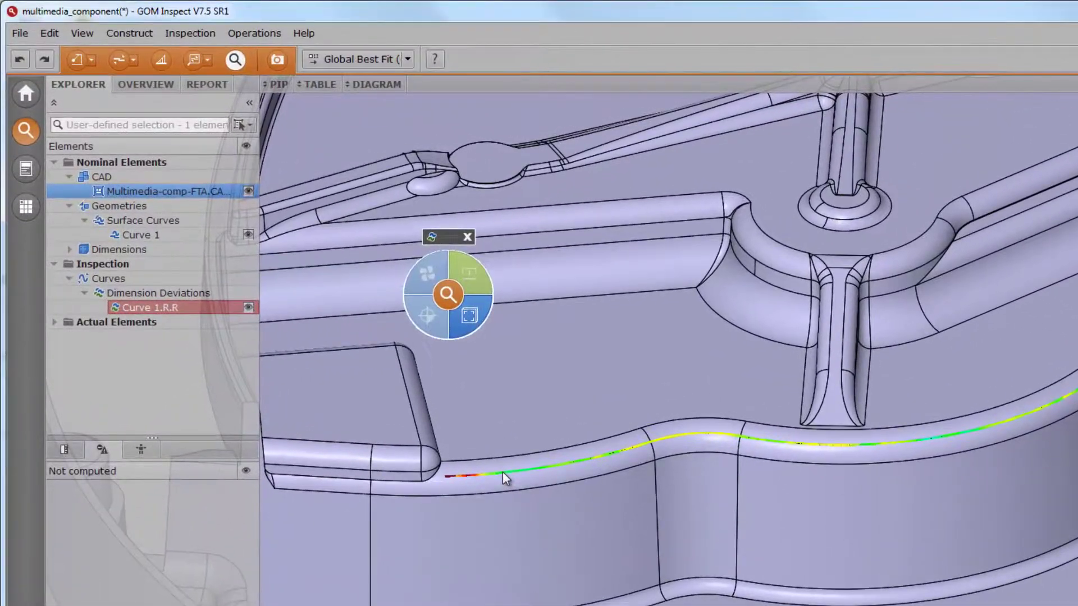
Place nine equidistant points 10 mm apart along the deviation curve.
right_click(503, 472)
left_click(514, 480)
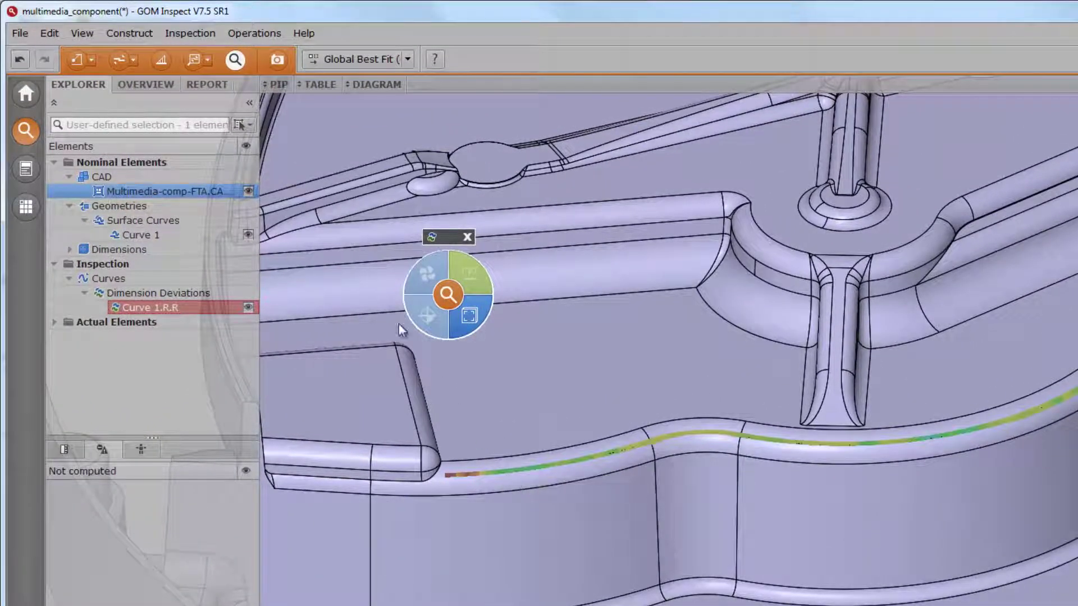
left_click(207, 60)
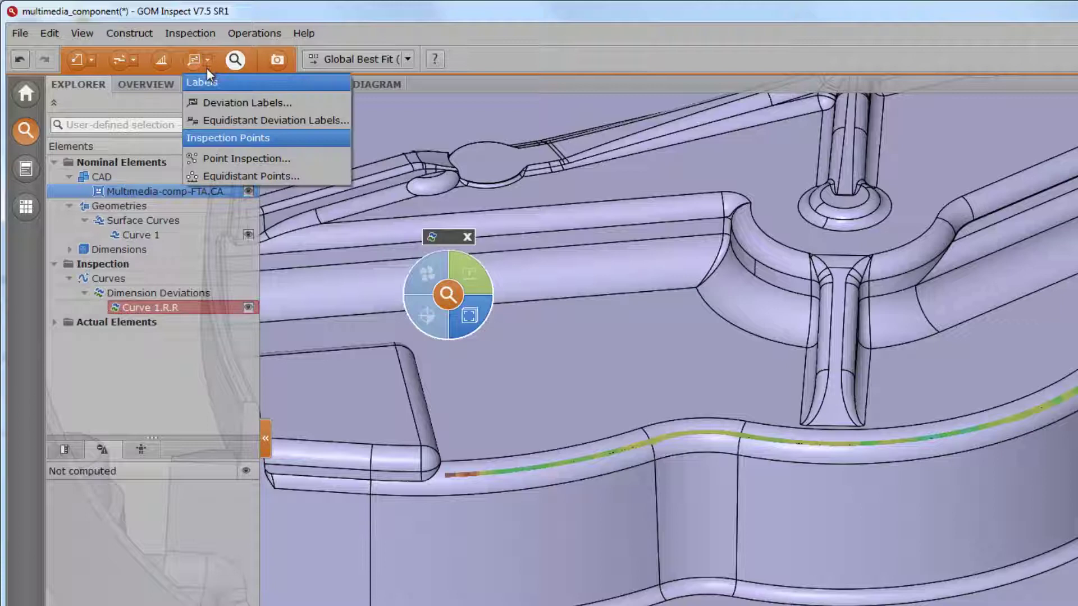
left_click(226, 174)
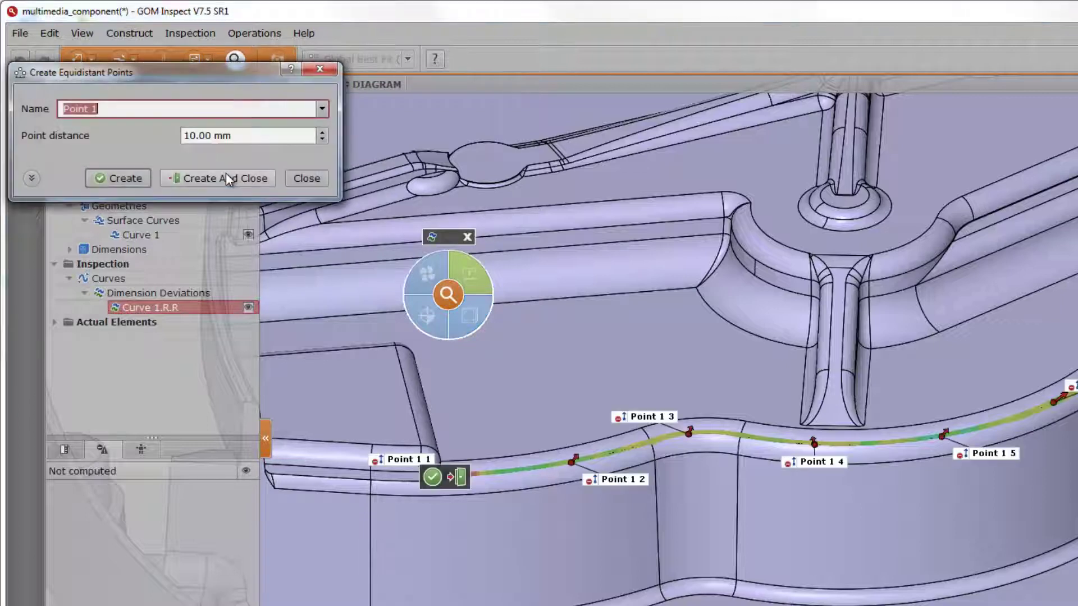
left_click(226, 173)
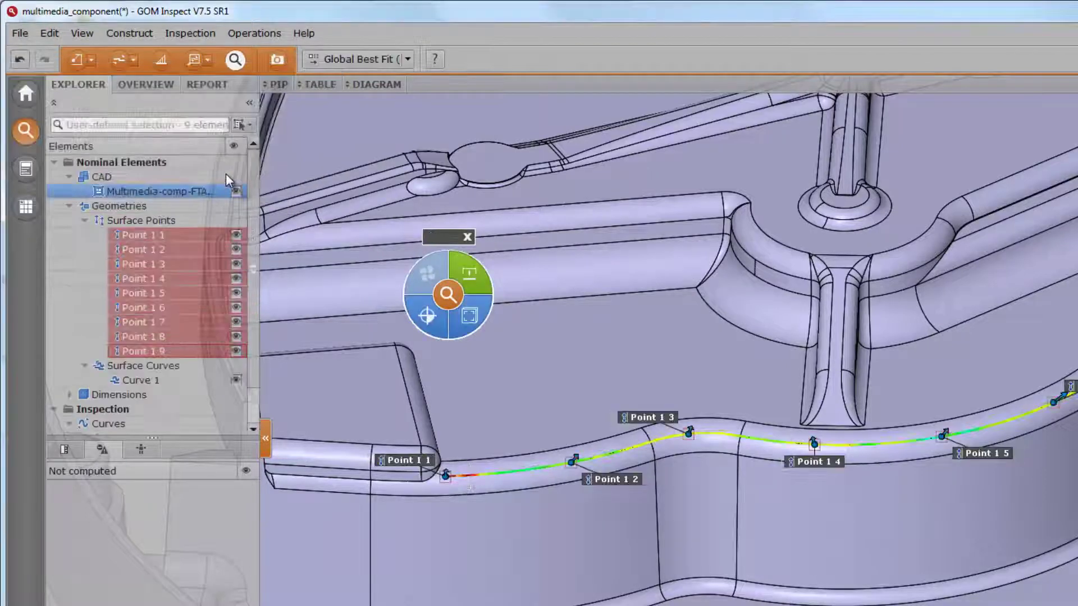
Add a radius check to the nine points, labelling nominal, actual and deviation.
left_click(475, 320)
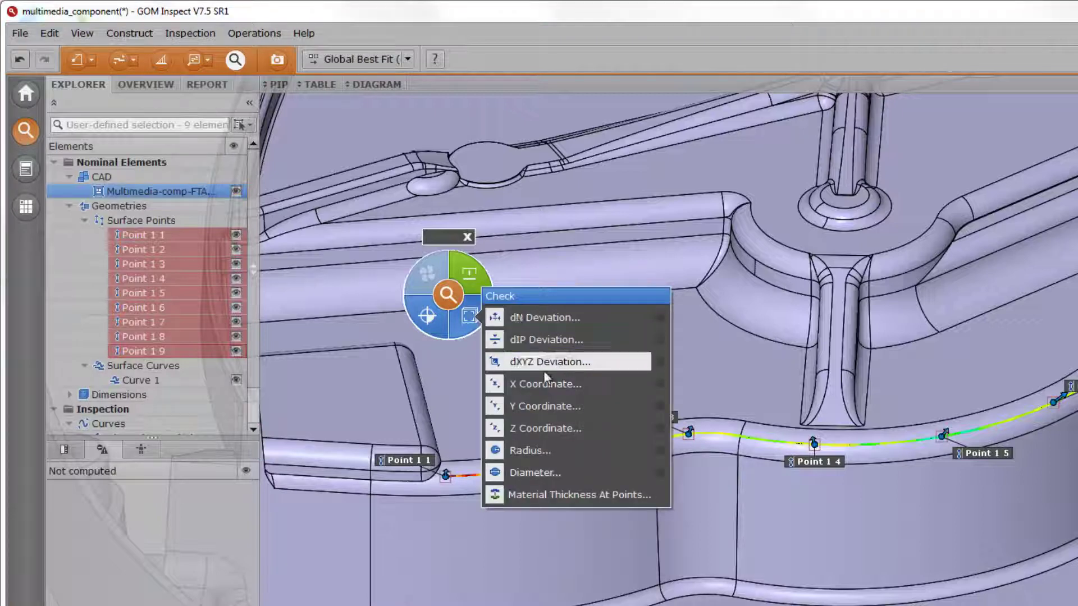
left_click(541, 453)
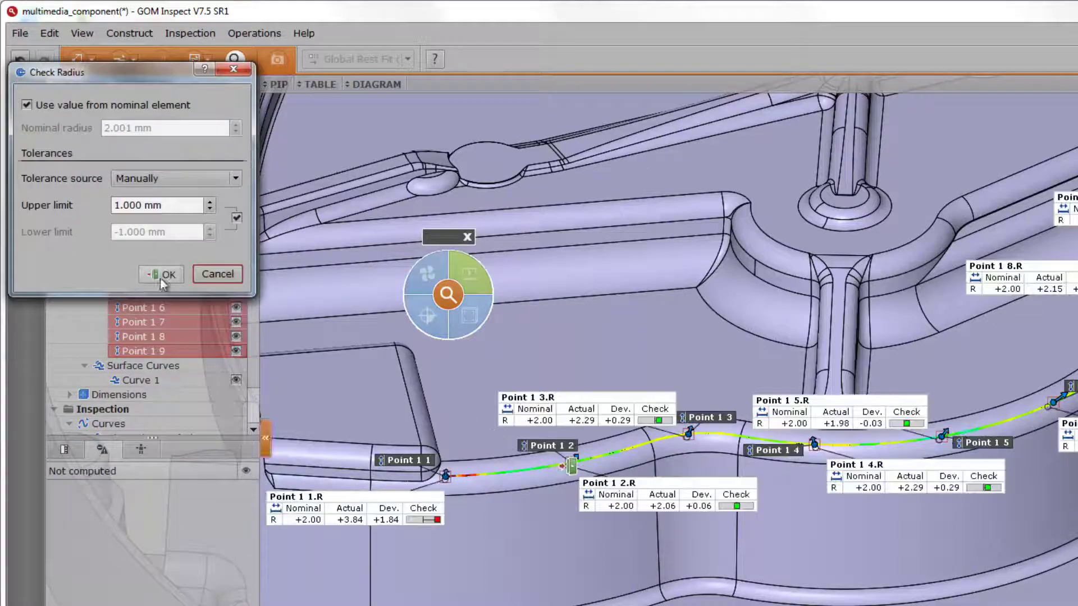
left_click(163, 275)
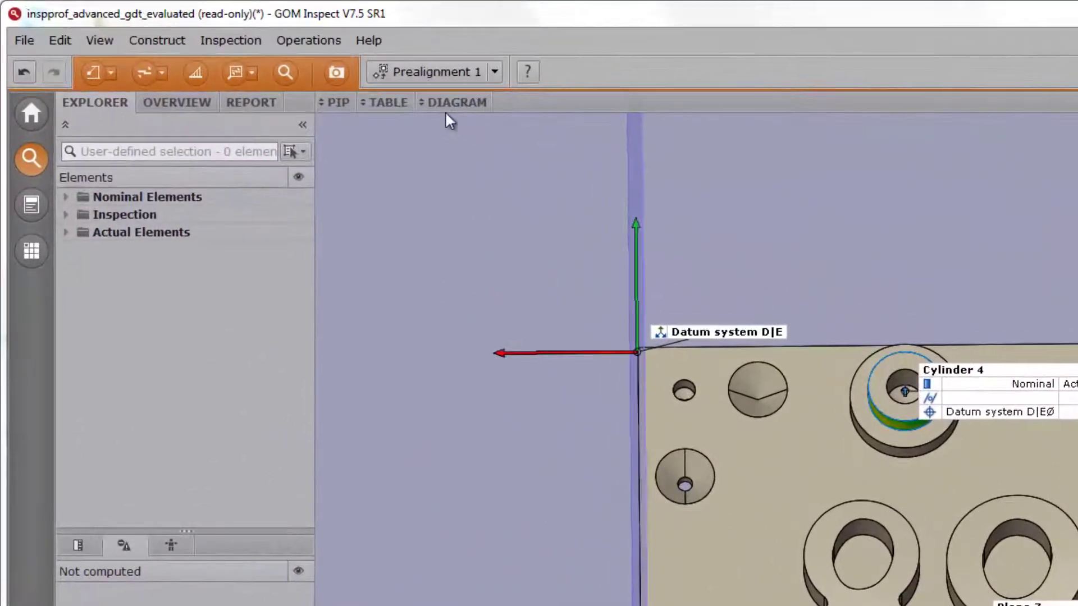
Open the results table and try CSV Export and Statistics Overview layouts before returning to Overview.
left_click(396, 102)
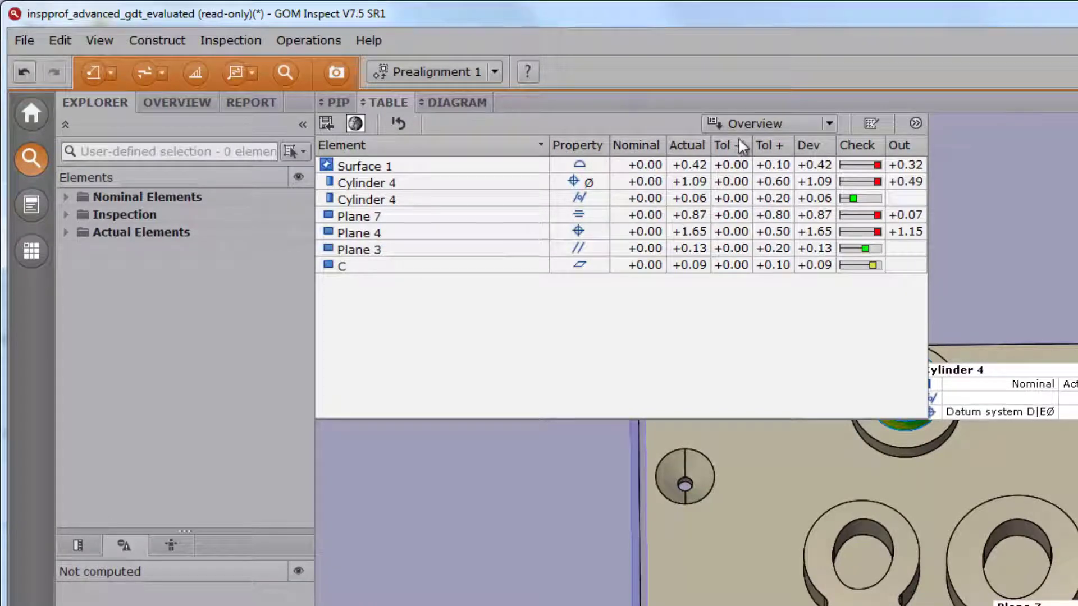
left_click(750, 118)
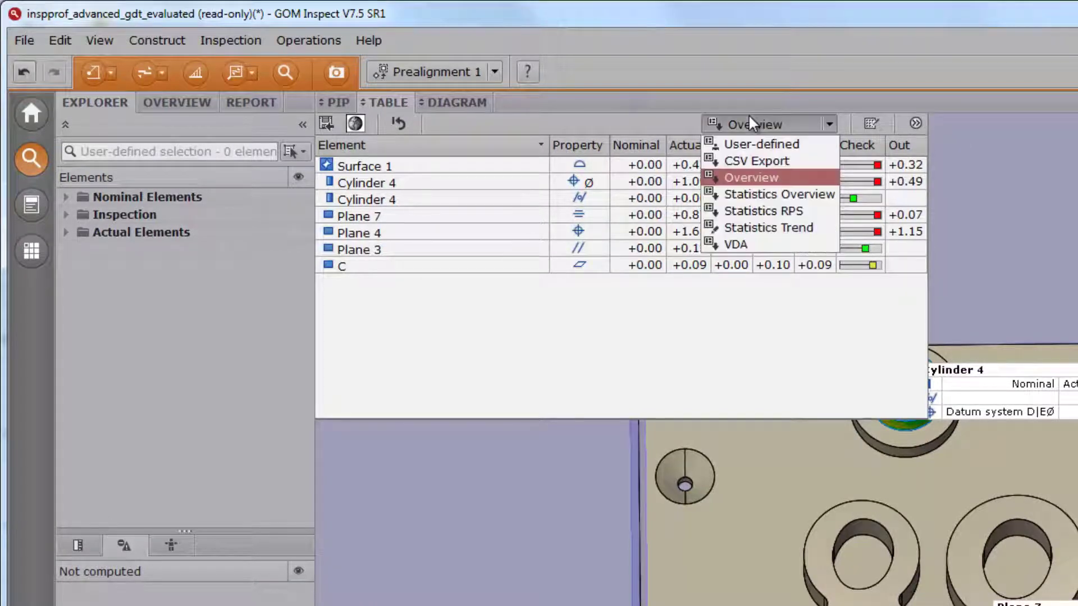
left_click(748, 160)
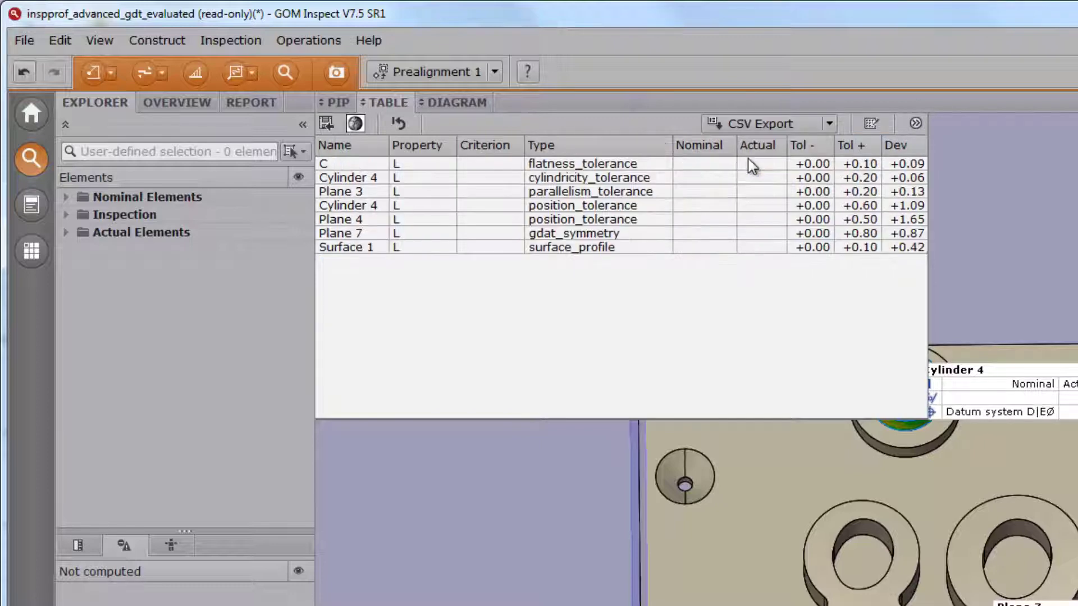
left_click(756, 123)
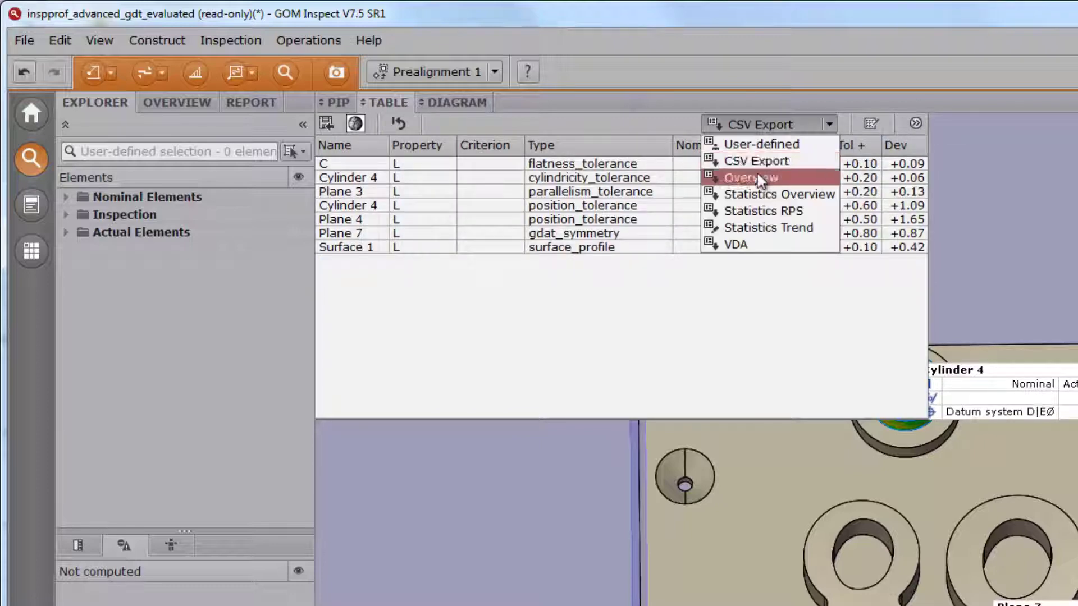
left_click(761, 197)
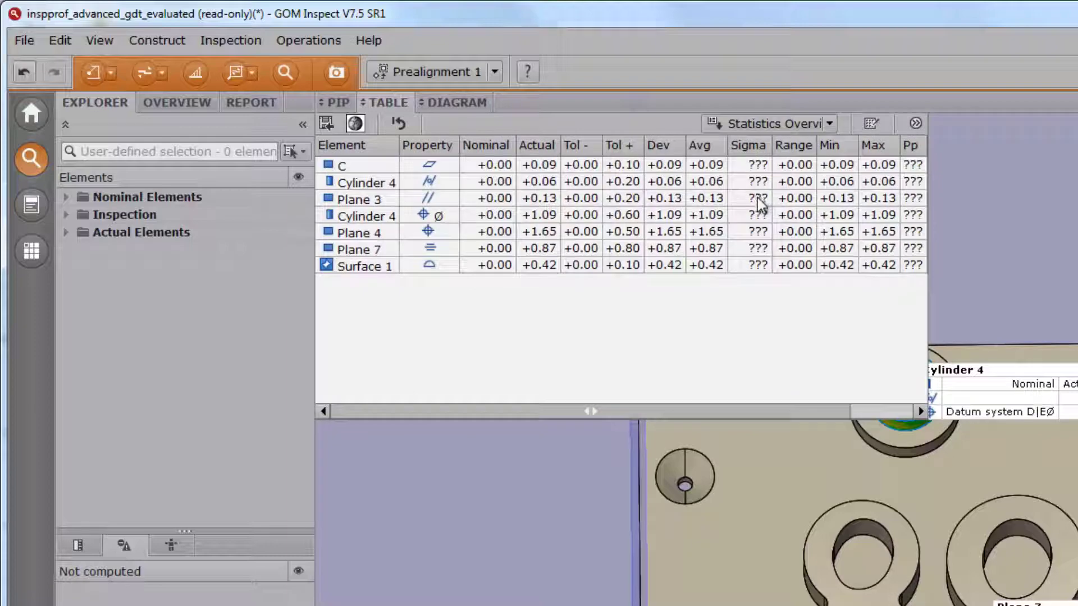
left_click(759, 124)
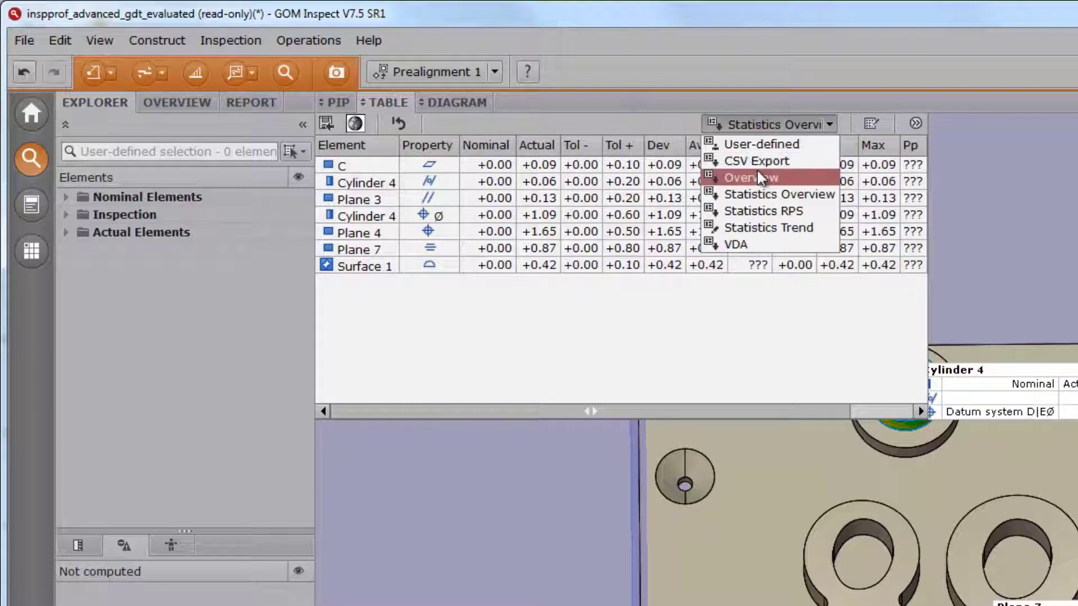
left_click(759, 177)
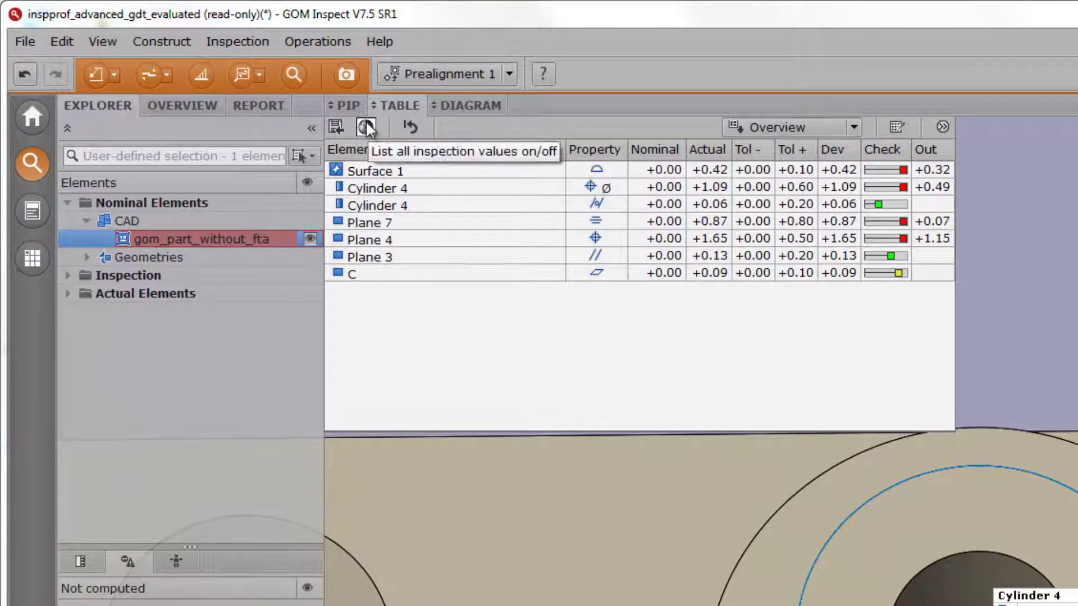
Toggle the Cylinder 4 row filter off again and sort the table by deviation, descending.
left_click(366, 122)
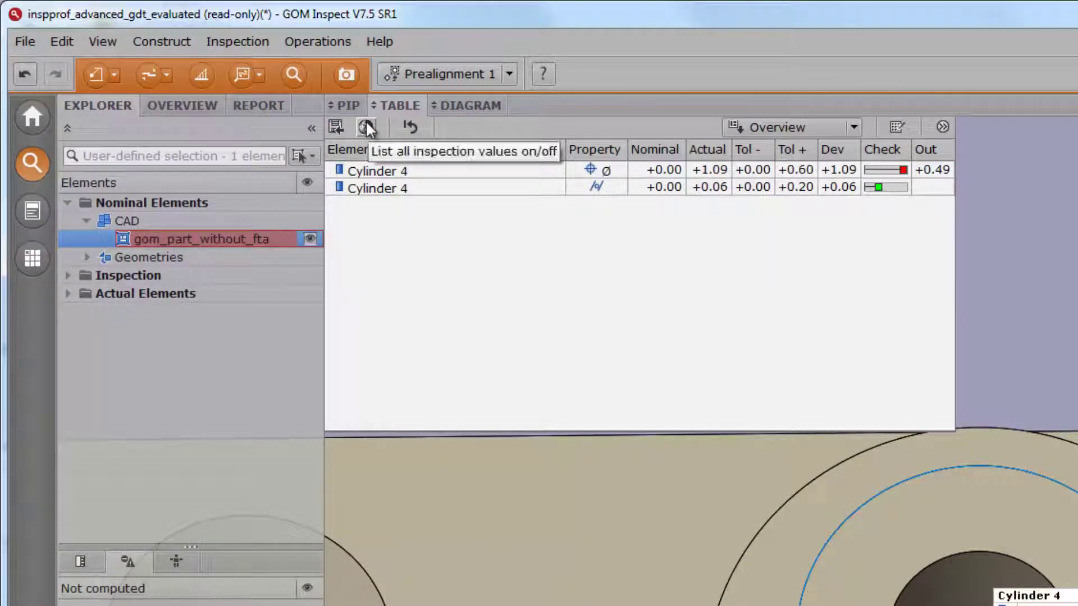
left_click(367, 124)
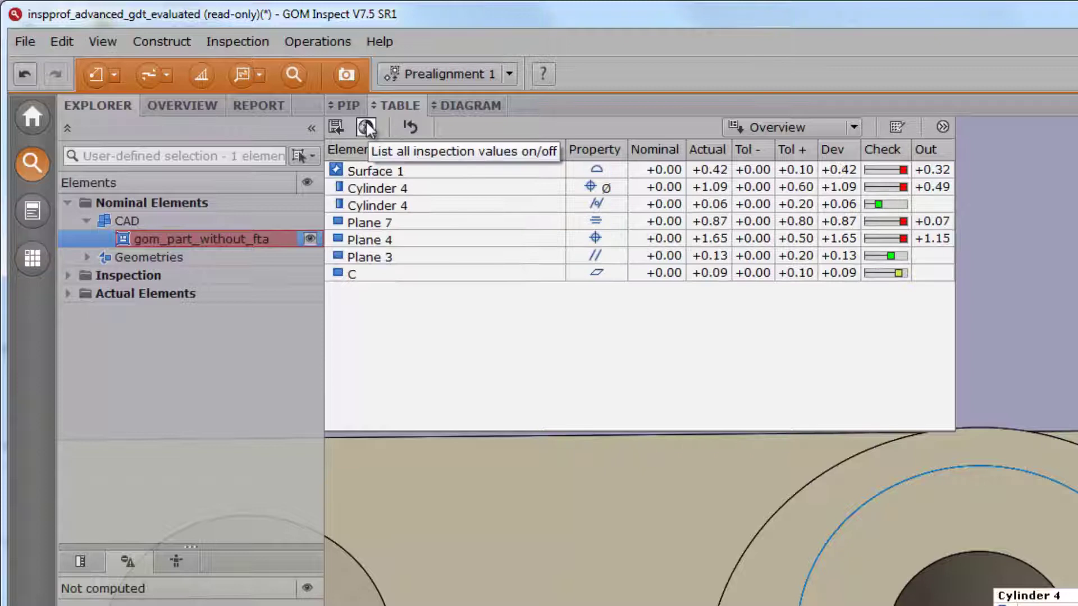
left_click(830, 152)
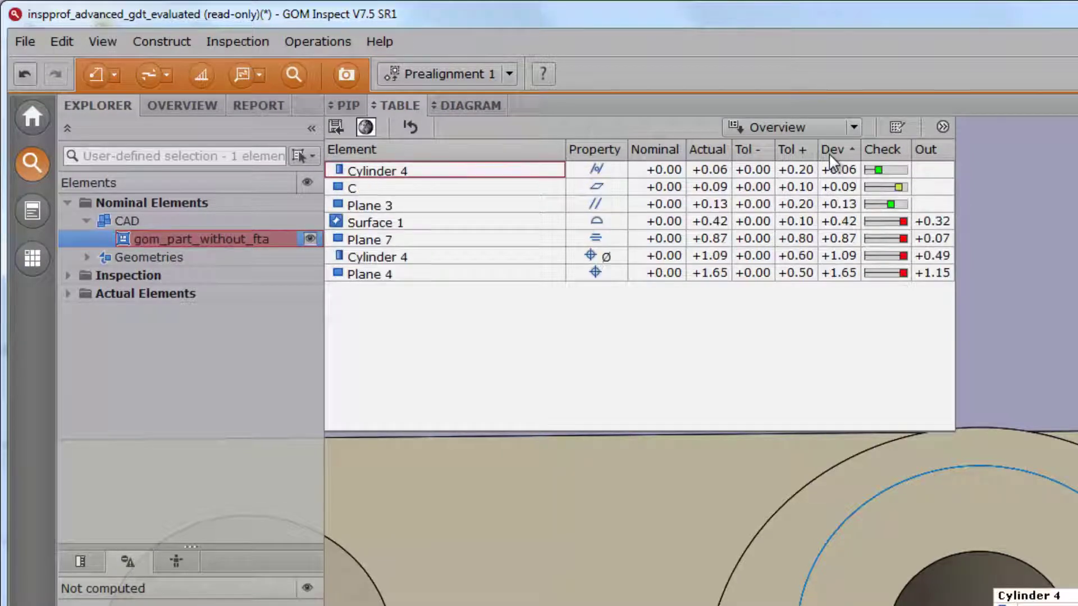
left_click(829, 150)
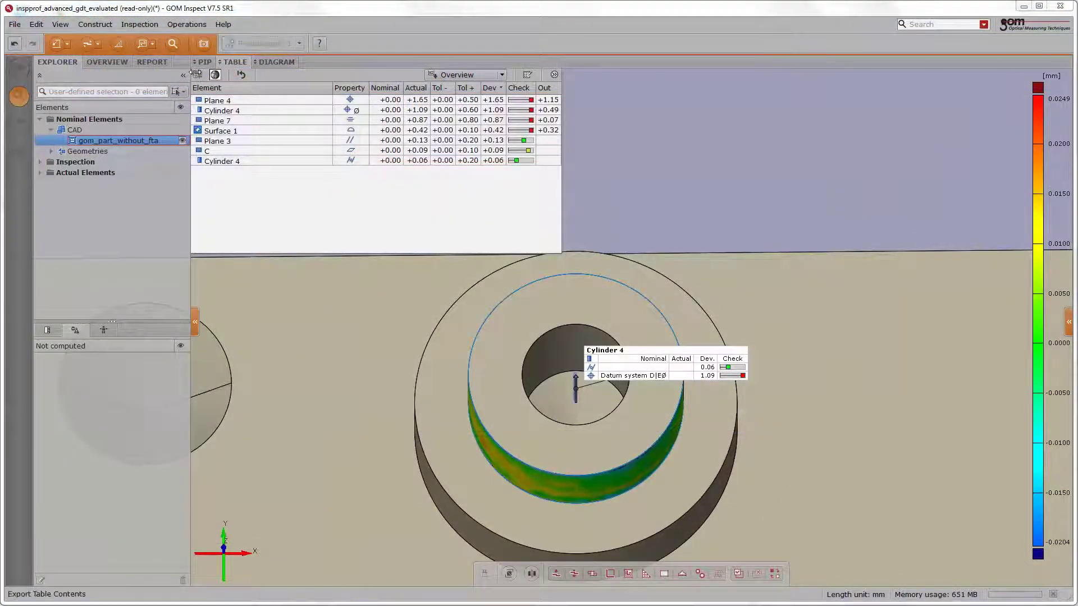
Export the table contents and narrow the table to the two Cylinder 4 rows.
left_click(196, 74)
left_click(129, 266)
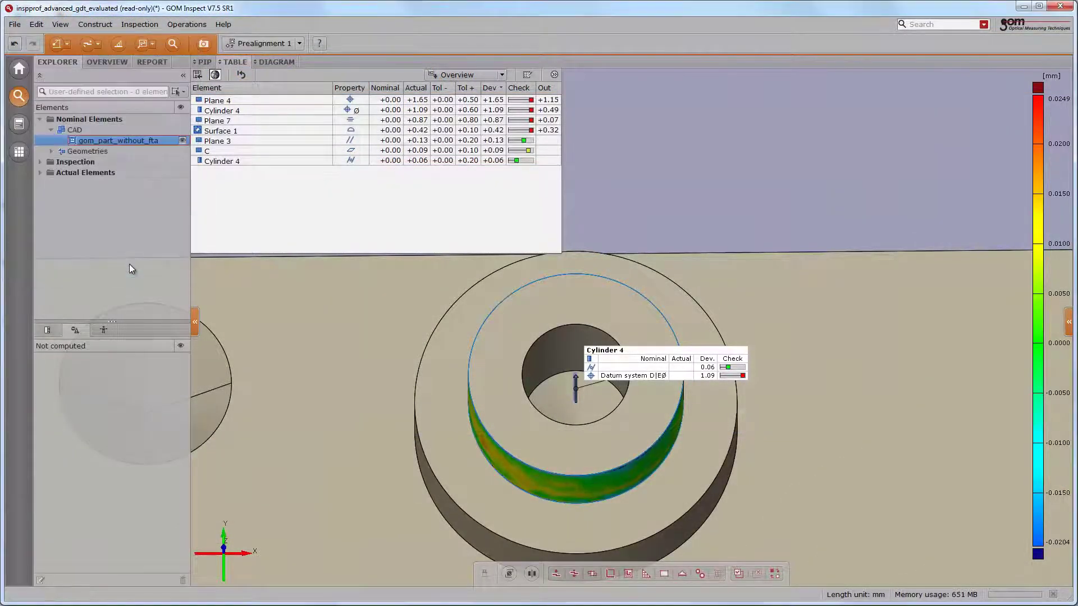
left_click(215, 76)
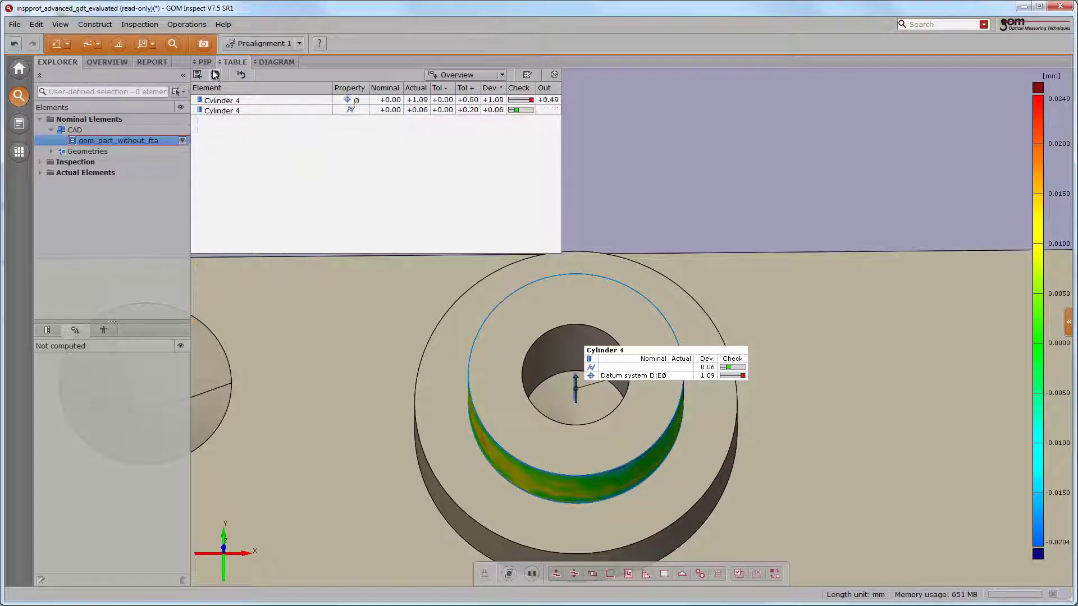
Create a portrait report page with the Table-only template showing Cylinder 4's checks.
left_click(203, 44)
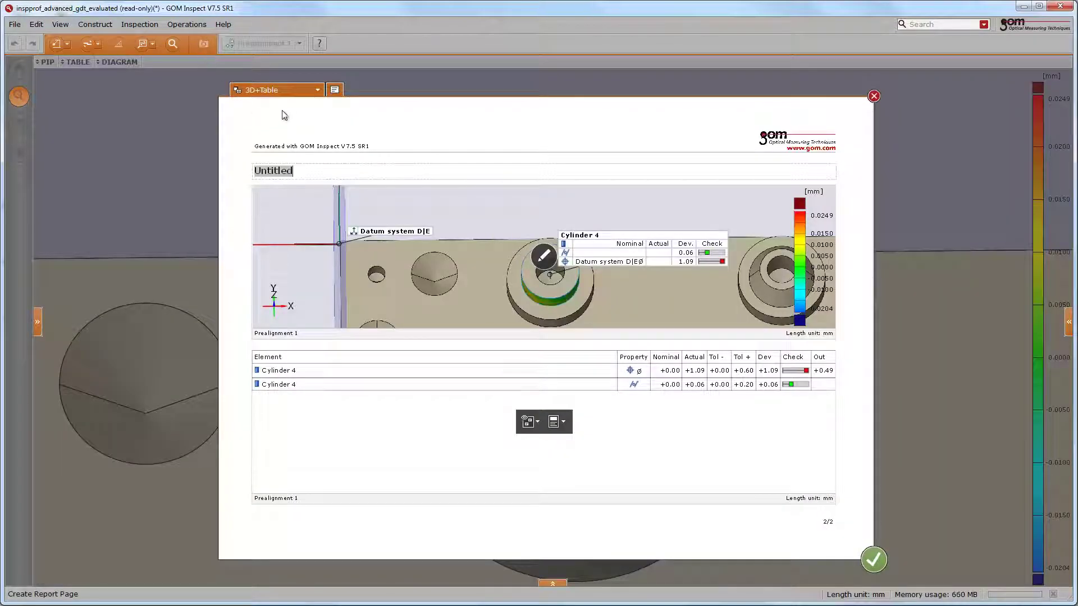
left_click(335, 90)
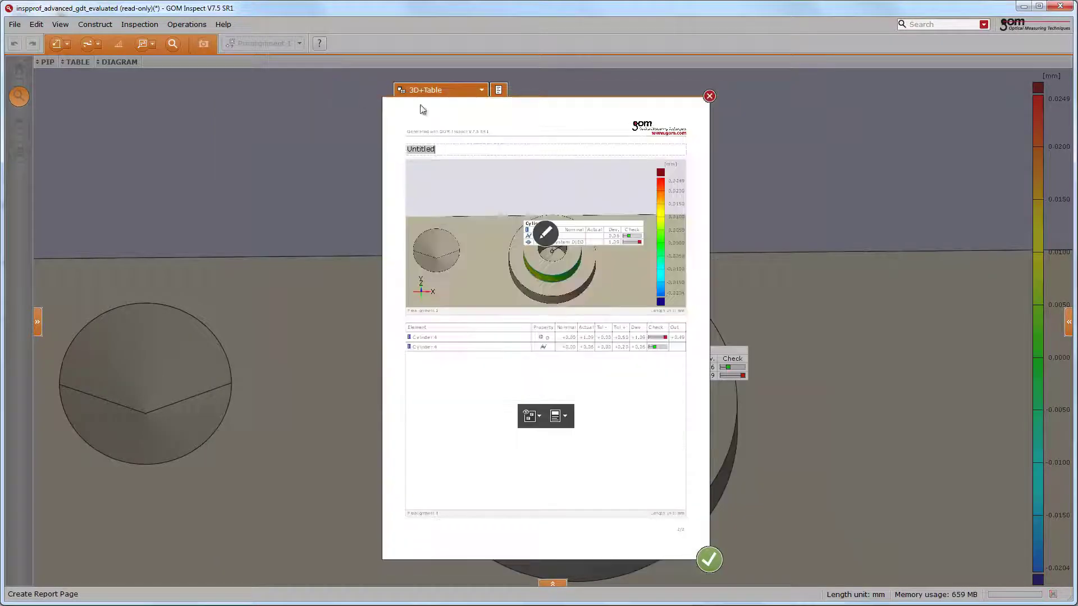
left_click(481, 91)
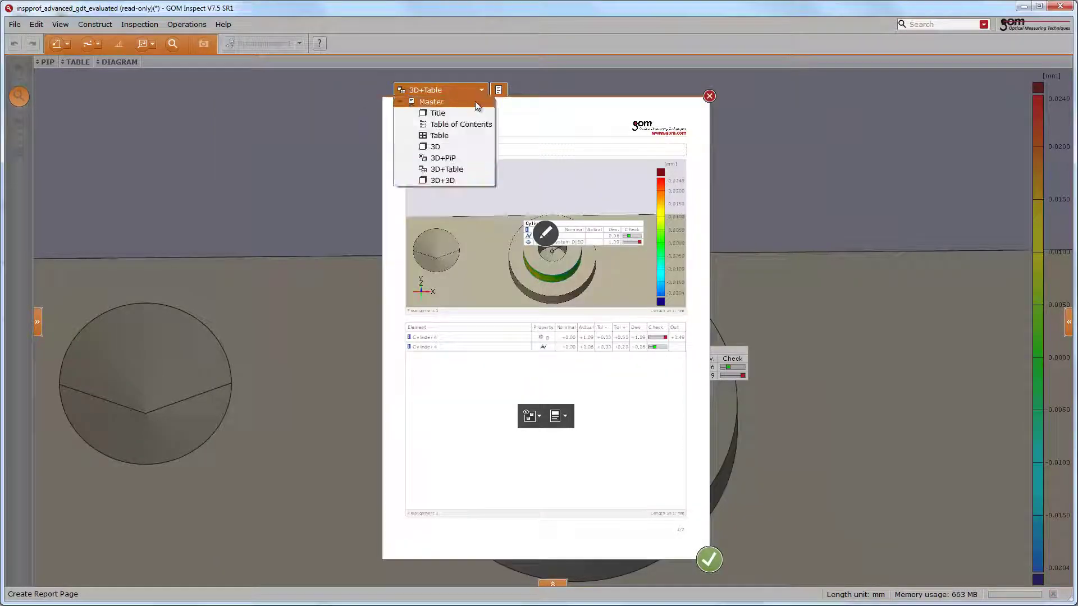
left_click(460, 137)
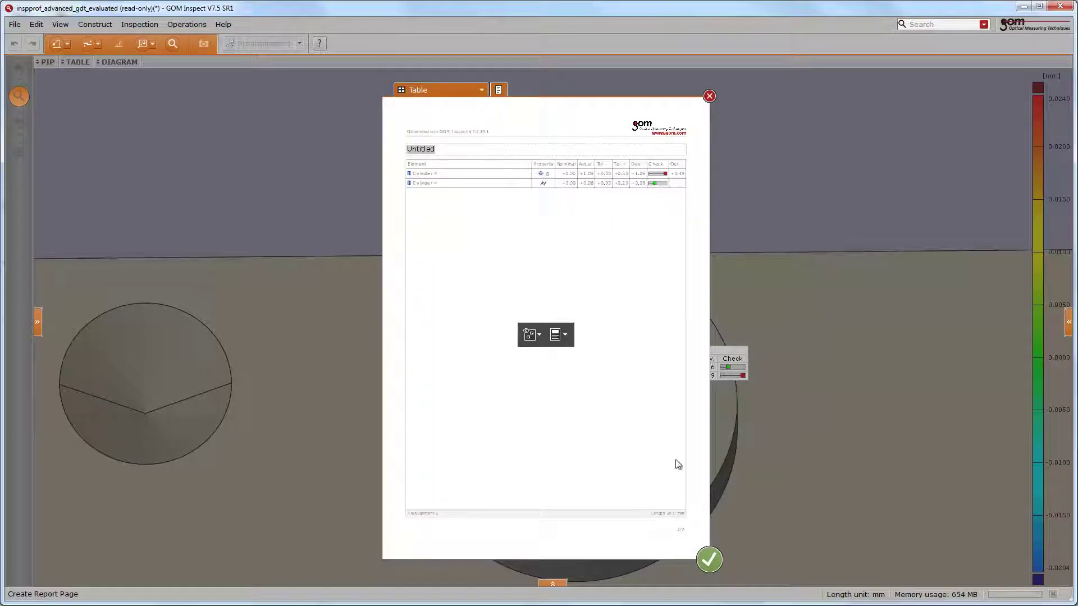
left_click(709, 559)
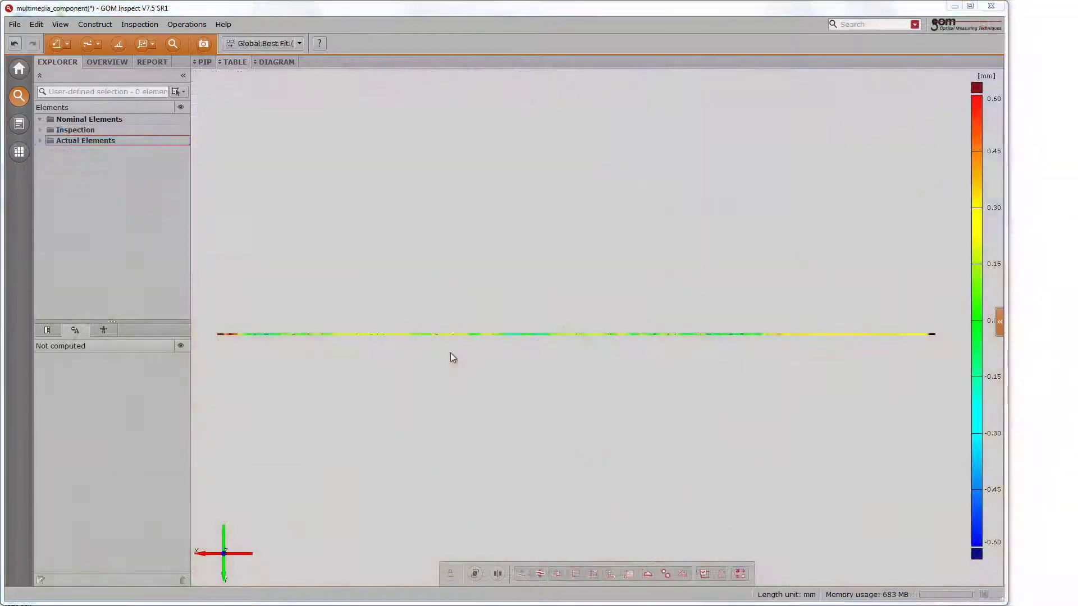
Show the curve deviation diagram and switch the colour legend to a Tolerance Legend.
left_click(275, 61)
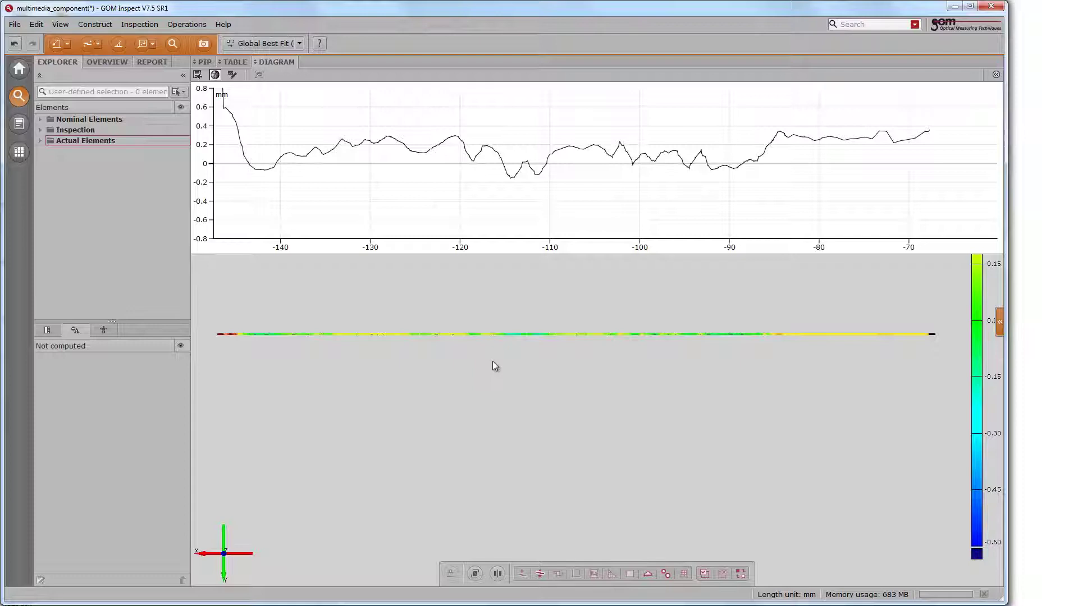
scroll(495, 362, "down", 1)
scroll(496, 362, "down", 1)
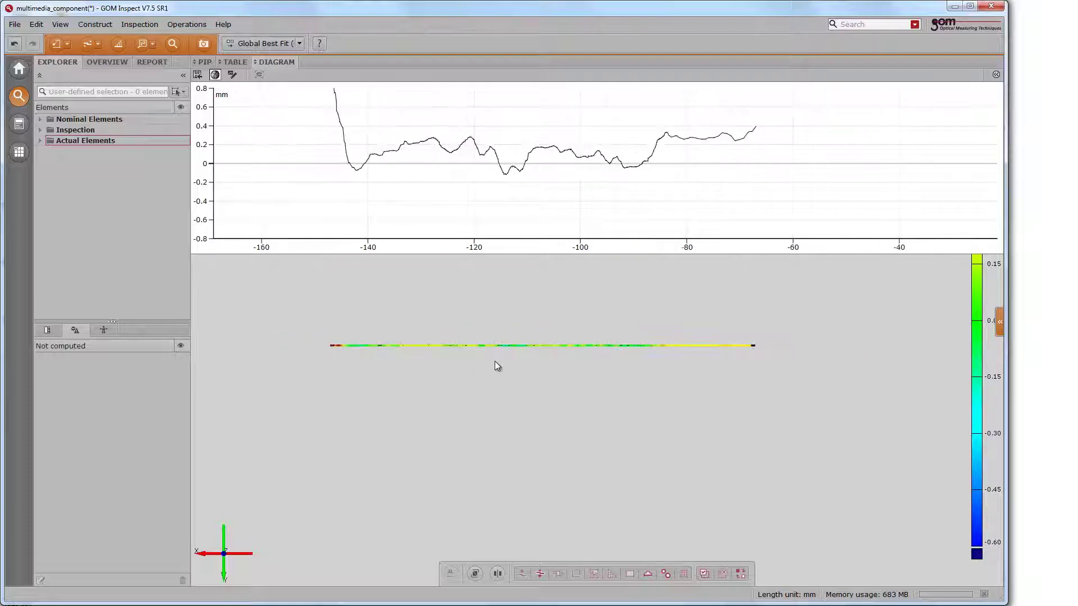
scroll(496, 362, "up", 2)
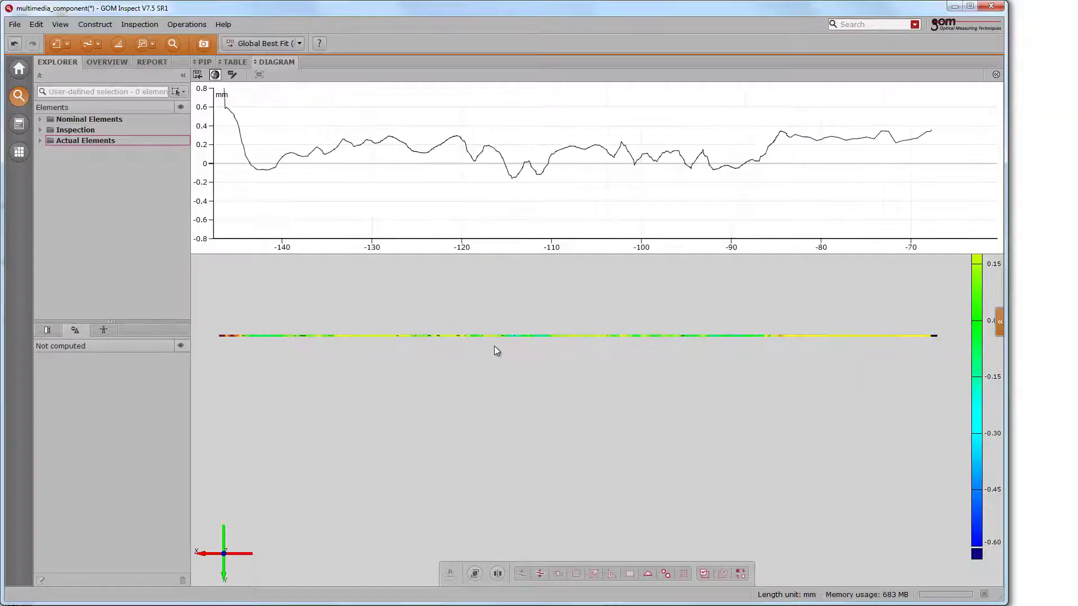
right_click(976, 361)
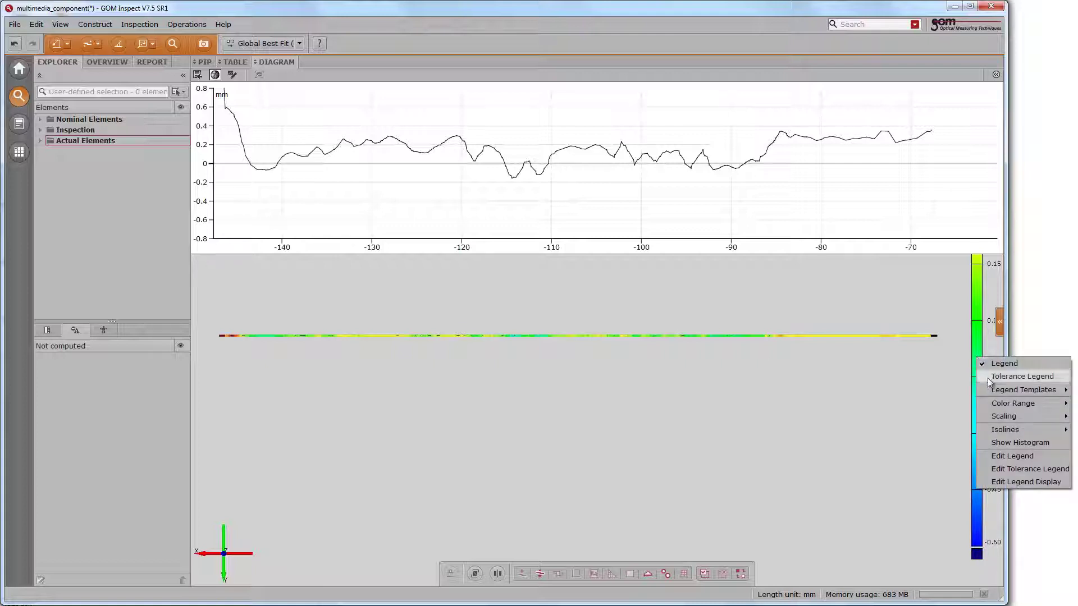
left_click(1011, 377)
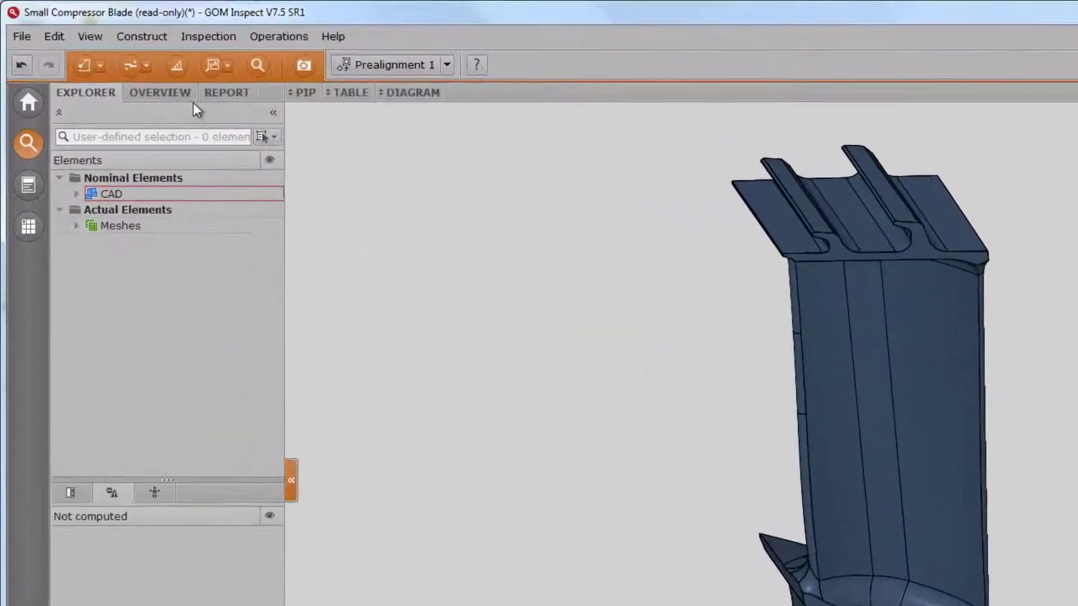
Construct a single section through the blade at Plane Z +230 mm.
left_click(101, 25)
mouse_move(226, 305)
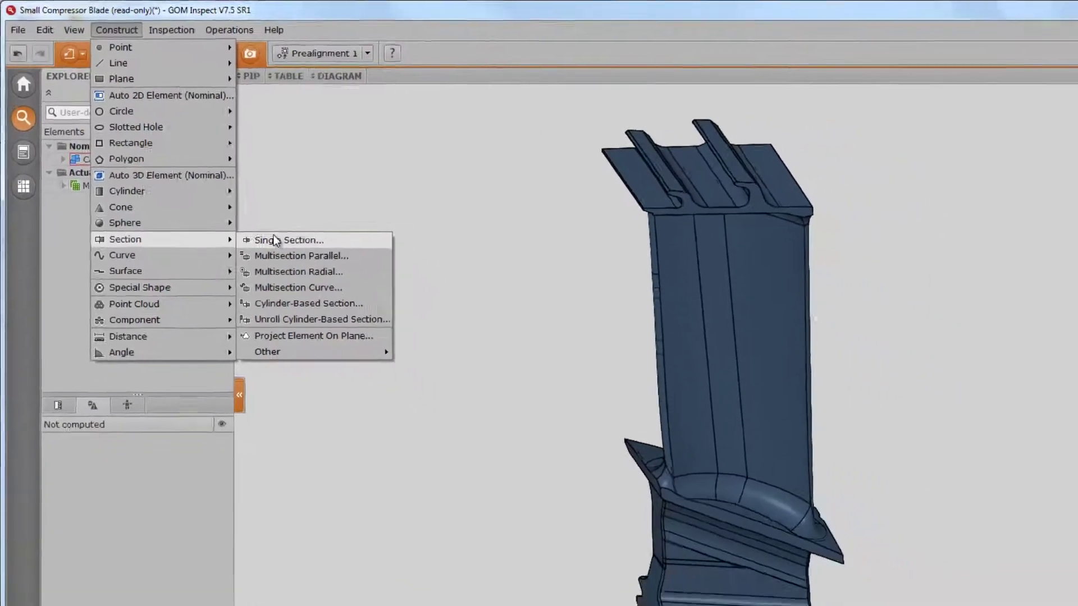
left_click(340, 295)
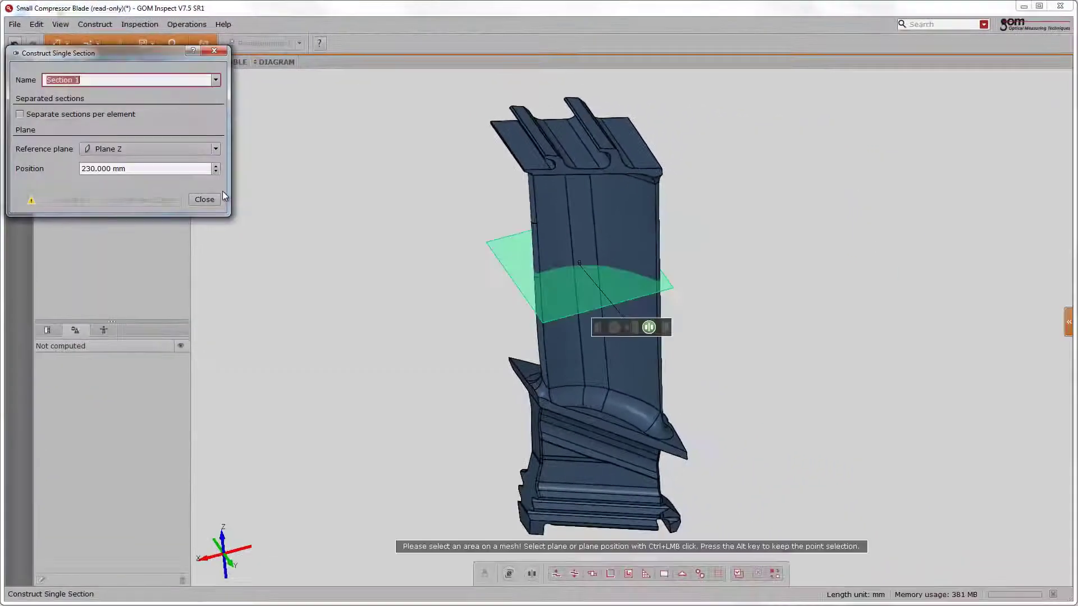
right_click(556, 242)
left_click(591, 249)
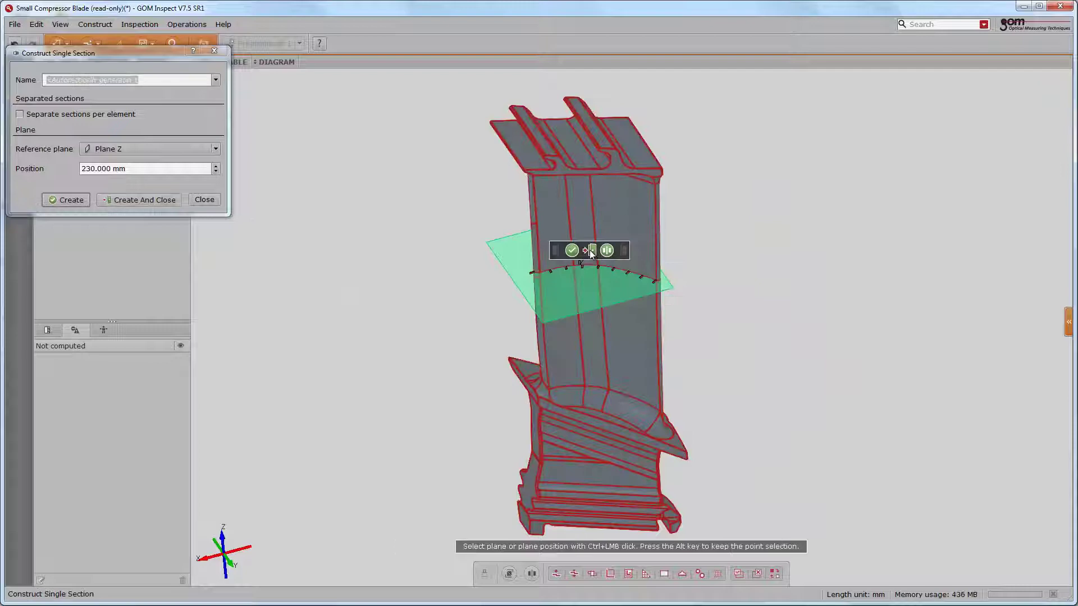
left_click(590, 251)
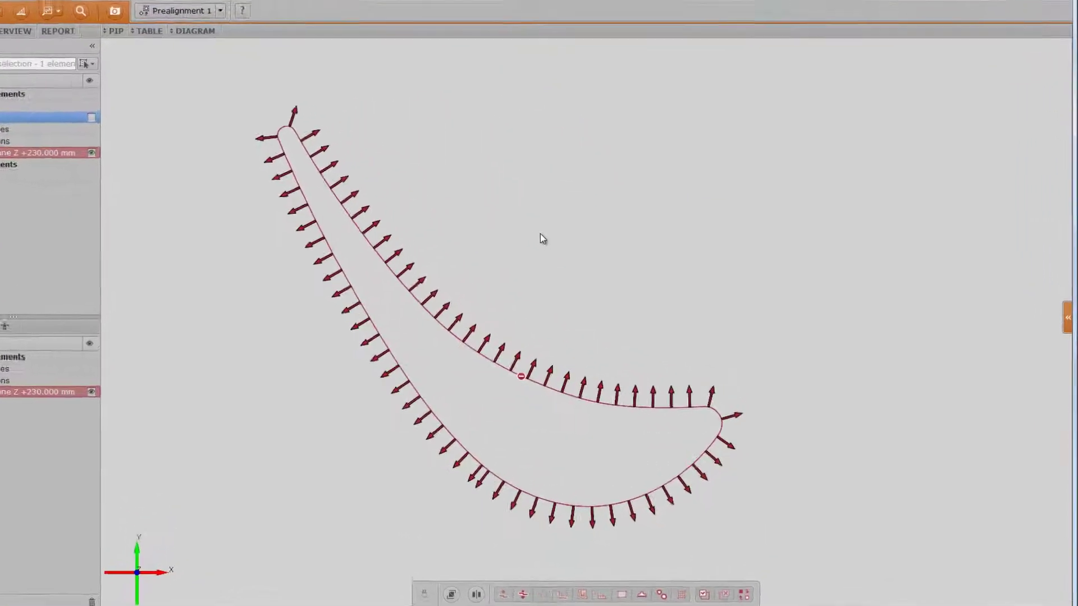
Derive the matching actual section from the mesh using the Actual Section principle.
right_click(539, 235)
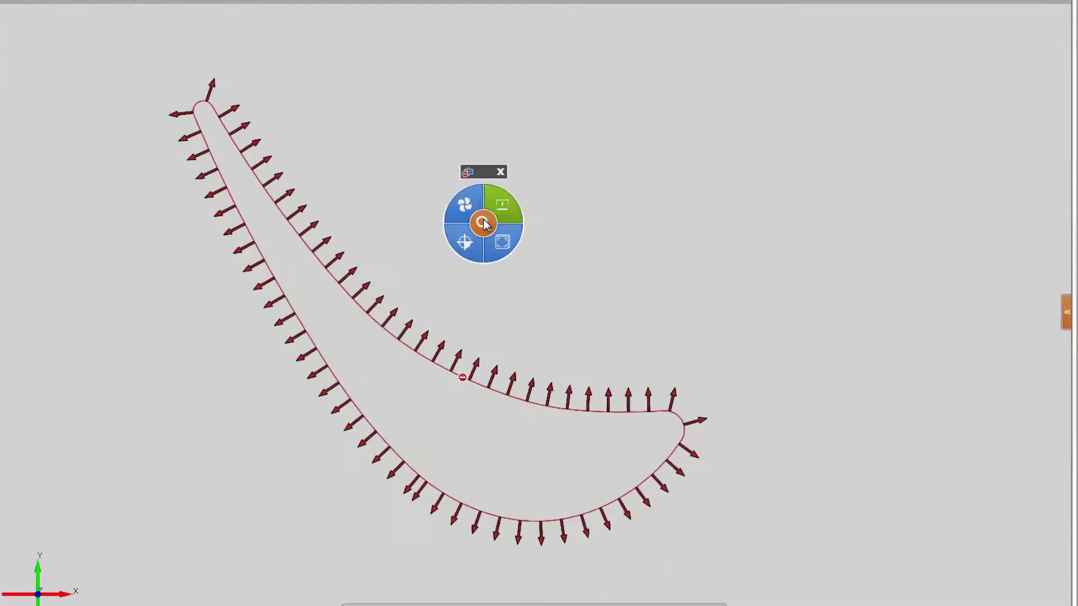
mouse_move(560, 223)
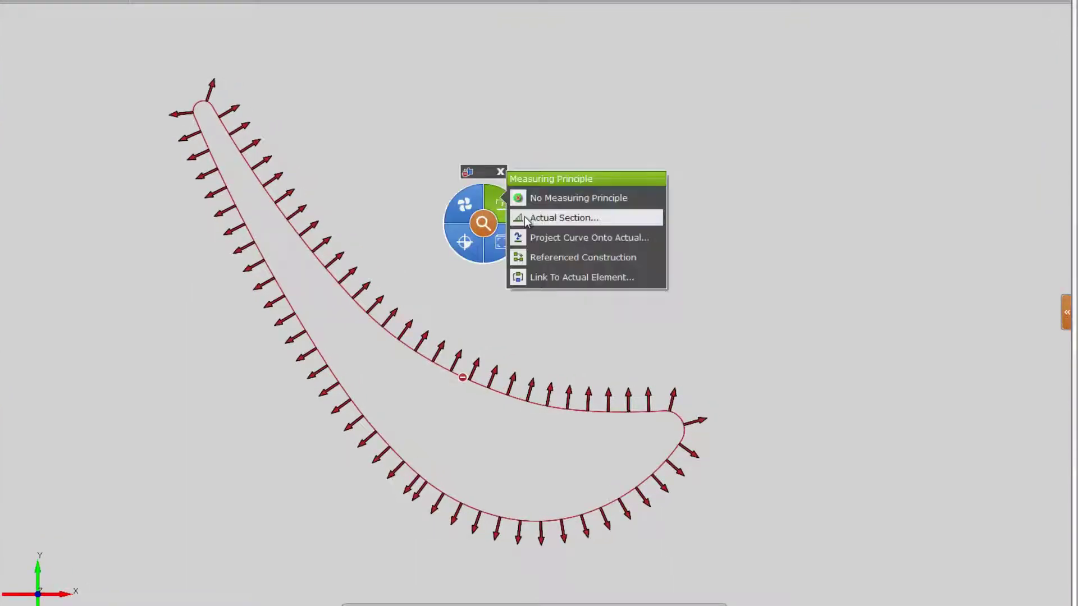
left_click(527, 217)
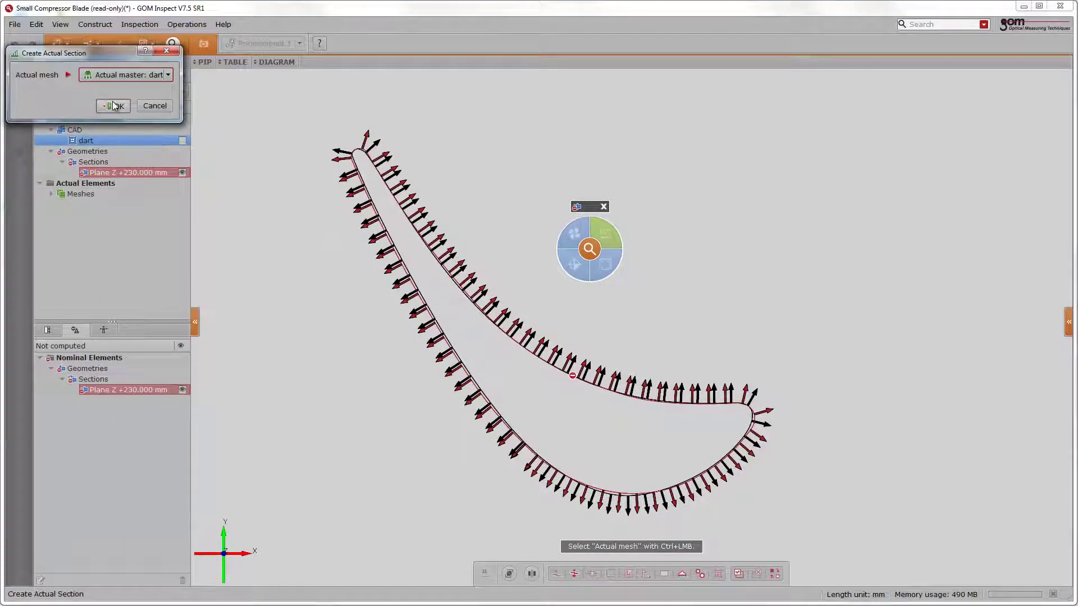
left_click(71, 94)
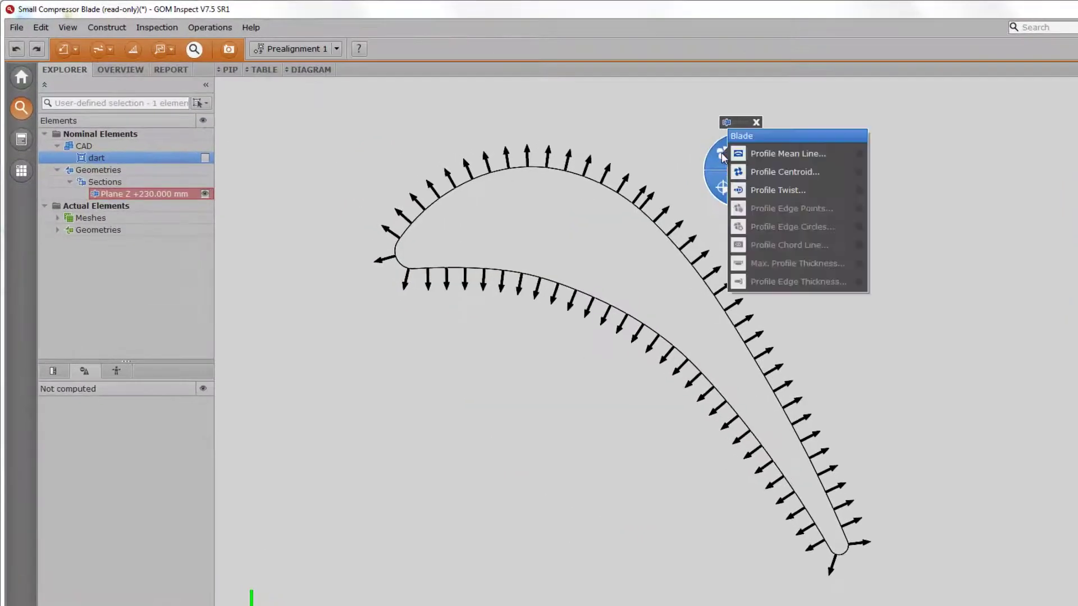
Create the profile mean line for the Plane Z +230.000 mm blade section.
left_click(641, 141)
left_click(787, 153)
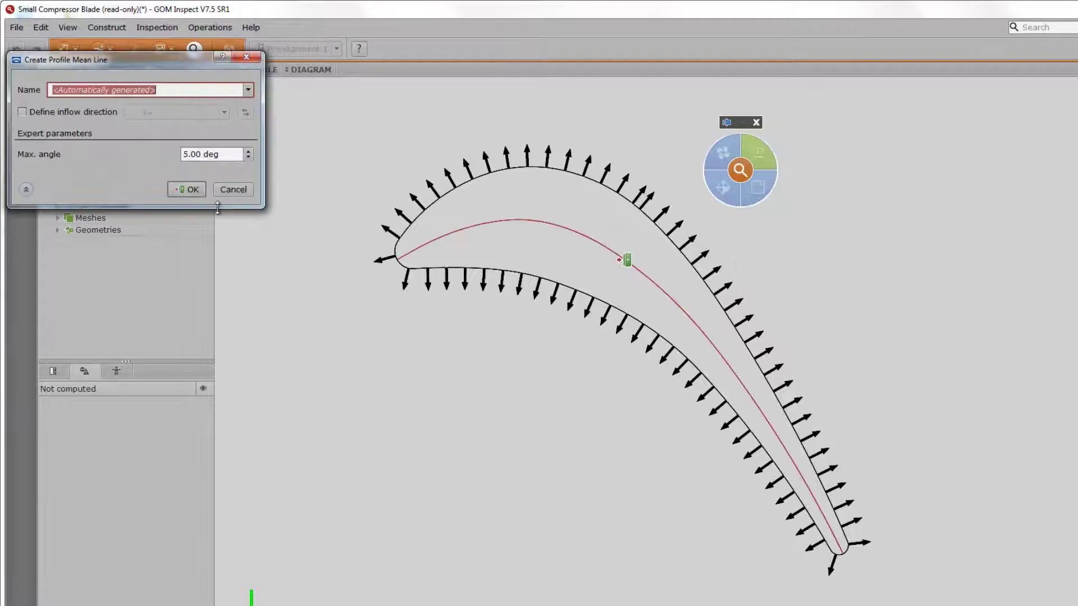
left_click(186, 191)
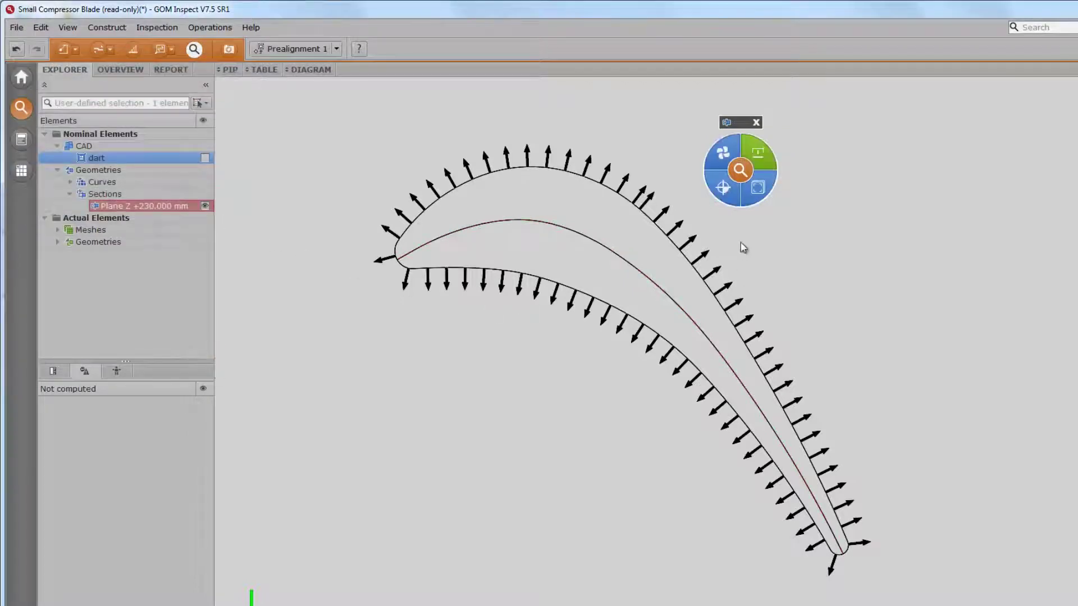
Create the leading and trailing edge circles on the section profile.
left_click(723, 153)
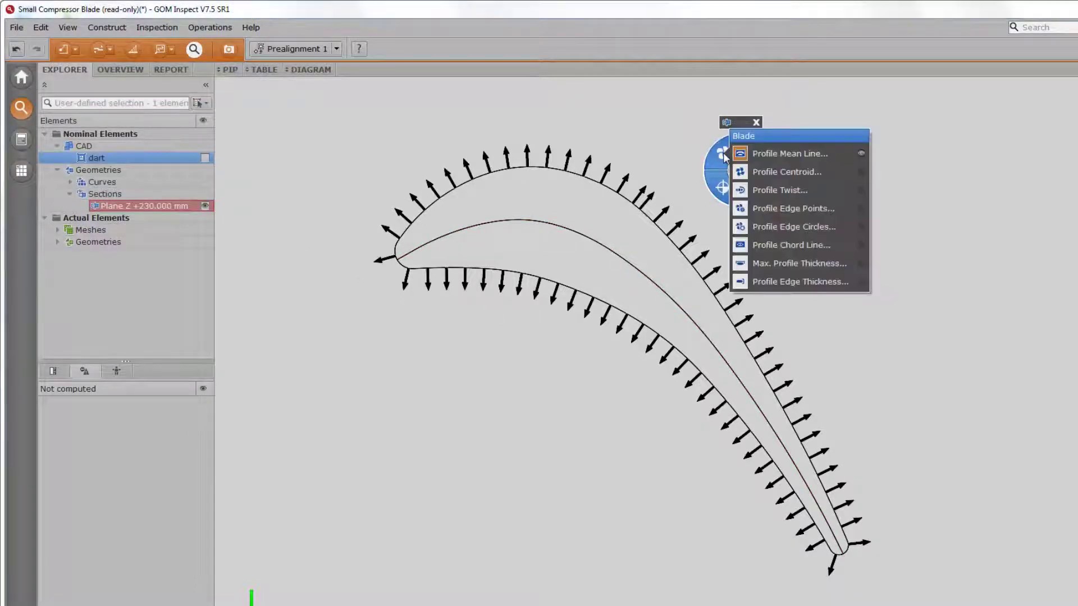
left_click(762, 227)
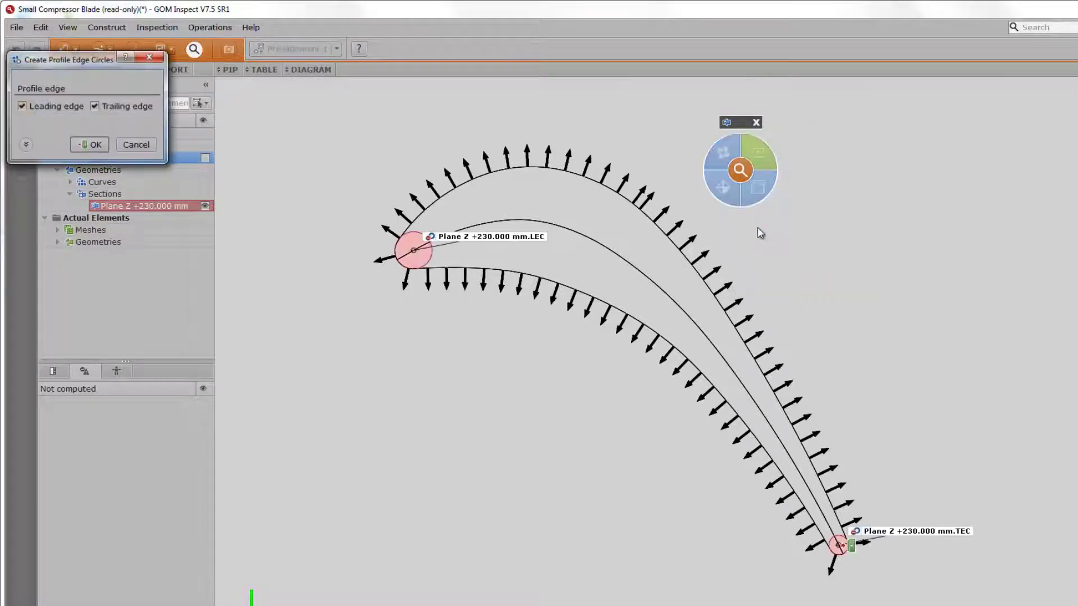
left_click(96, 145)
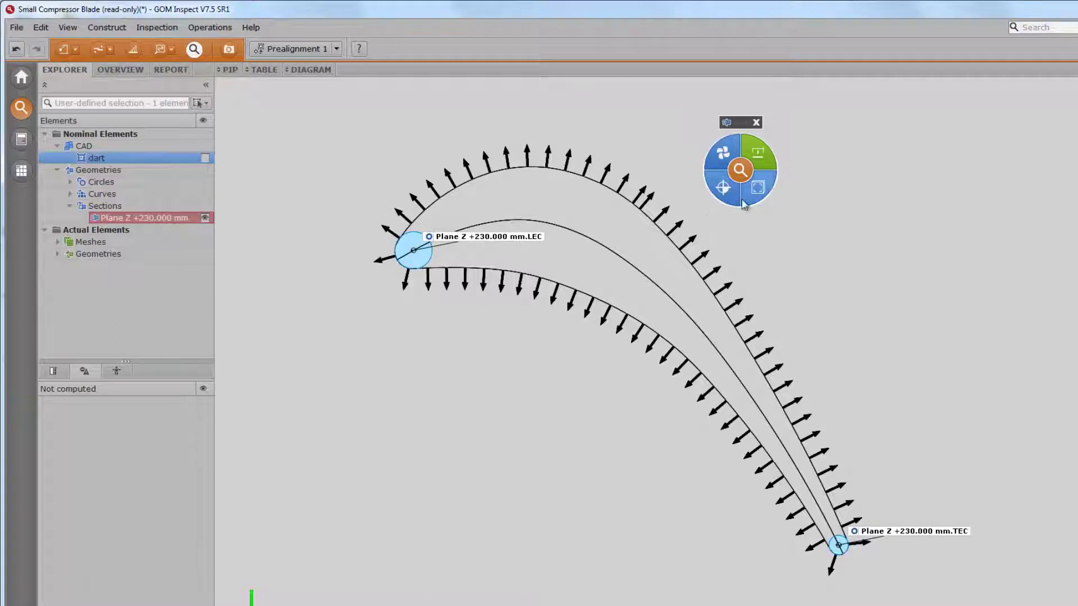
Select both edge circles and add a diameter check to each.
left_click(889, 539, "ctrl")
left_click(757, 187)
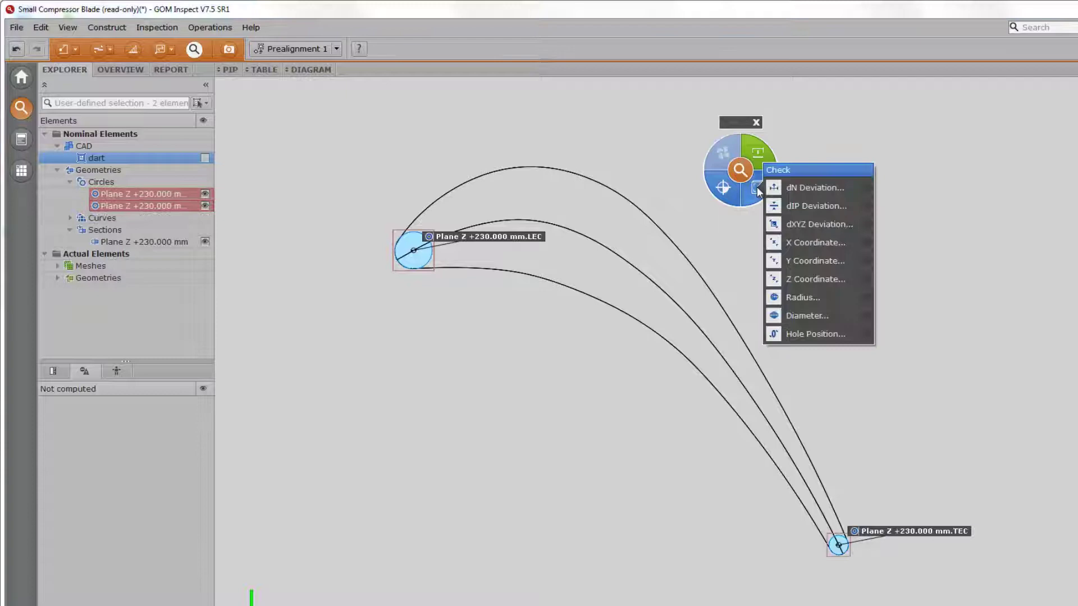
left_click(782, 316)
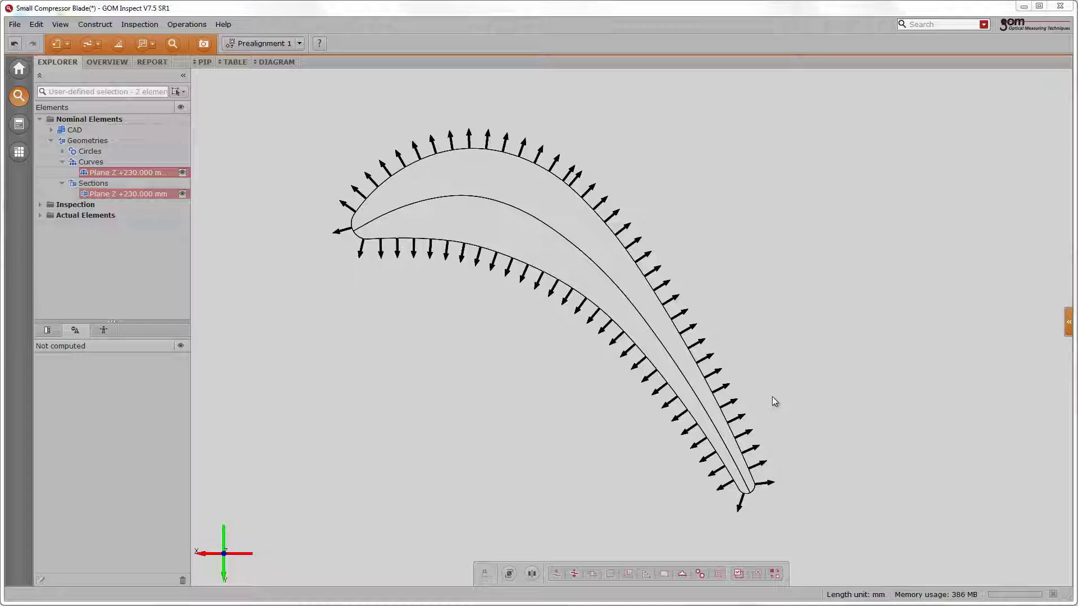
Create the LEP and TEP profile edge points on Plane Z +230.000 mm, then deselect and zoom in.
right_click(314, 149)
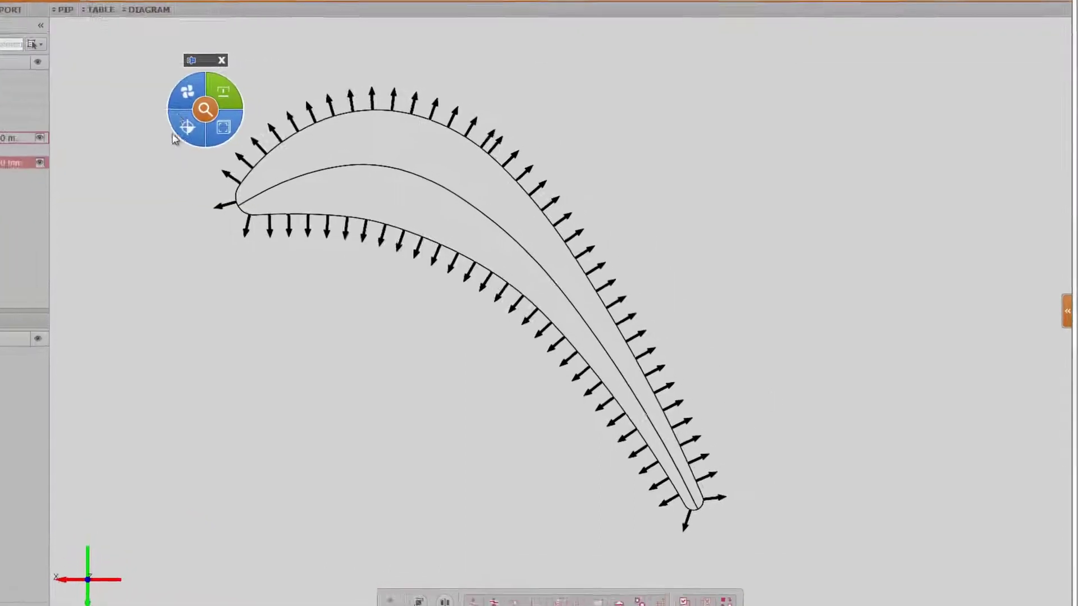
left_click(309, 131)
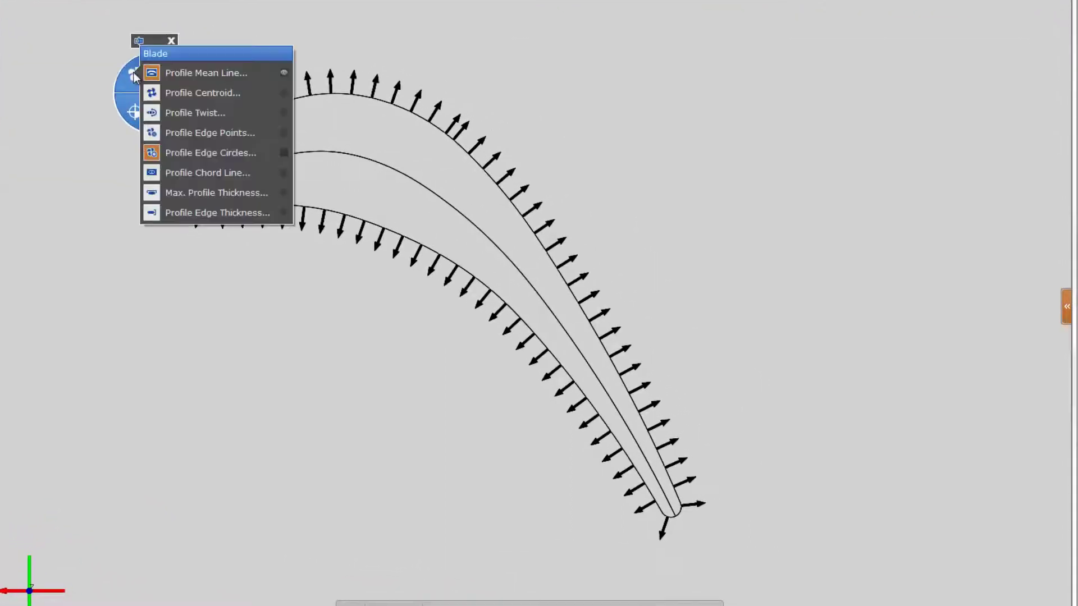
left_click(167, 134, "ctrl")
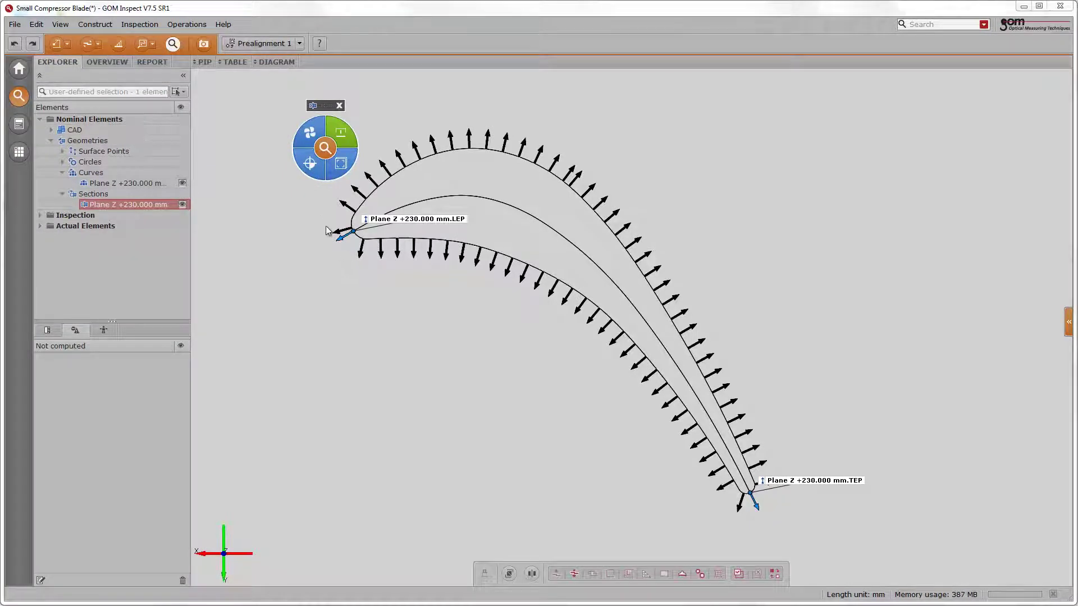
left_click(332, 274)
scroll(322, 257, "up", 10)
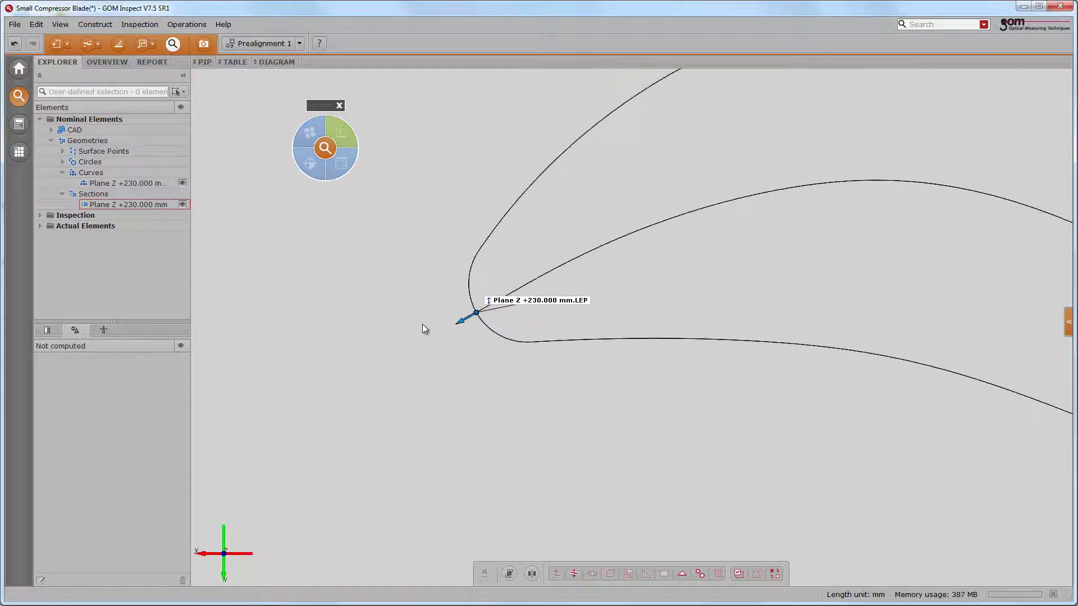
Construct Flow Inlet Angle 1 as a 2-direction angle between the LEP normal and X+.
left_click(131, 33)
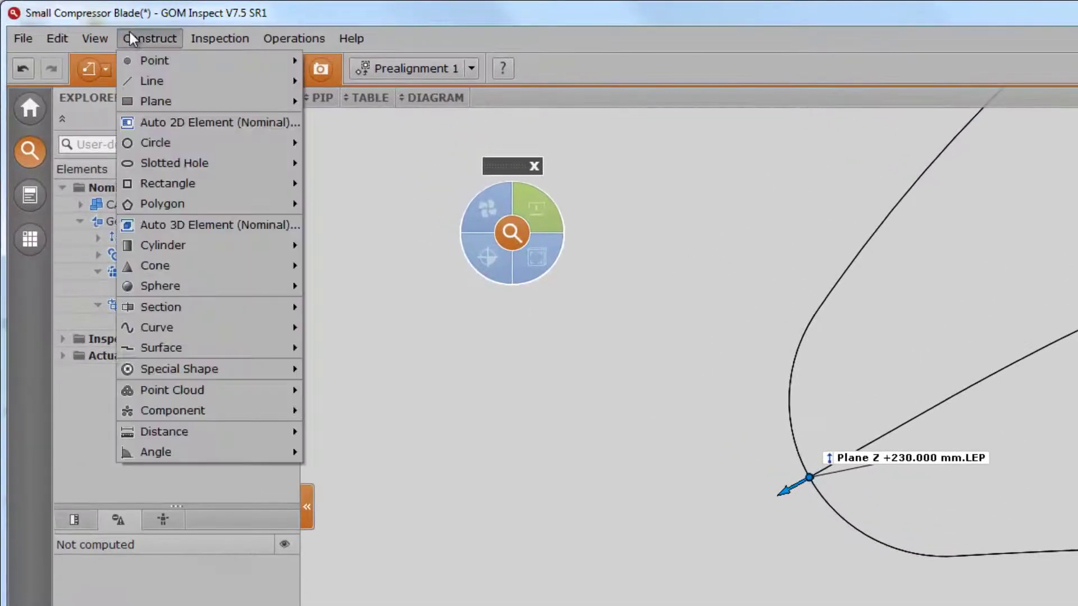
mouse_move(219, 451)
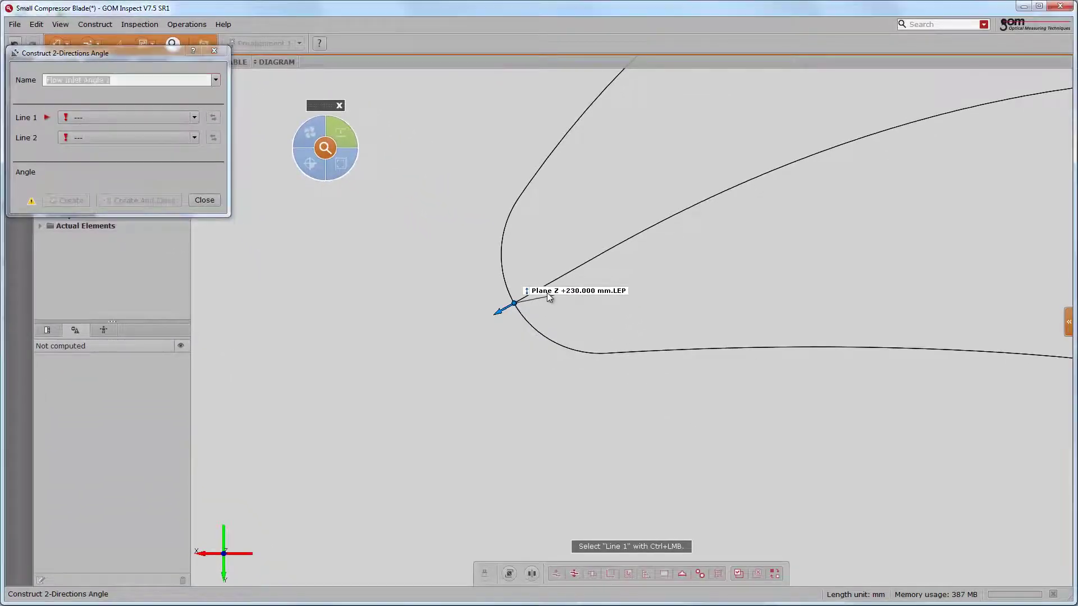
left_click(548, 297, "ctrl")
left_click(142, 137)
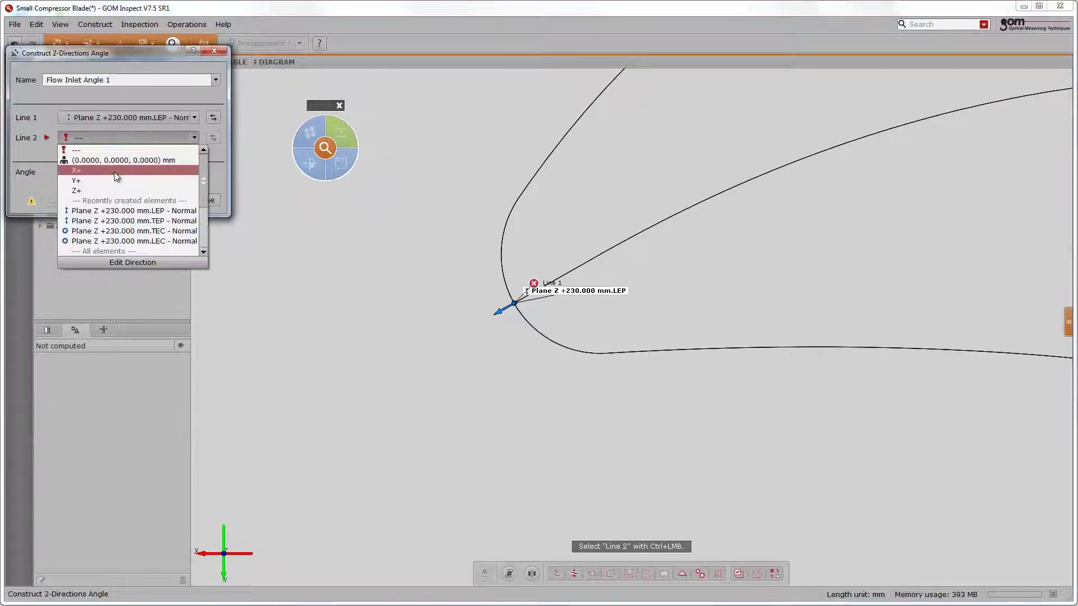
left_click(114, 171)
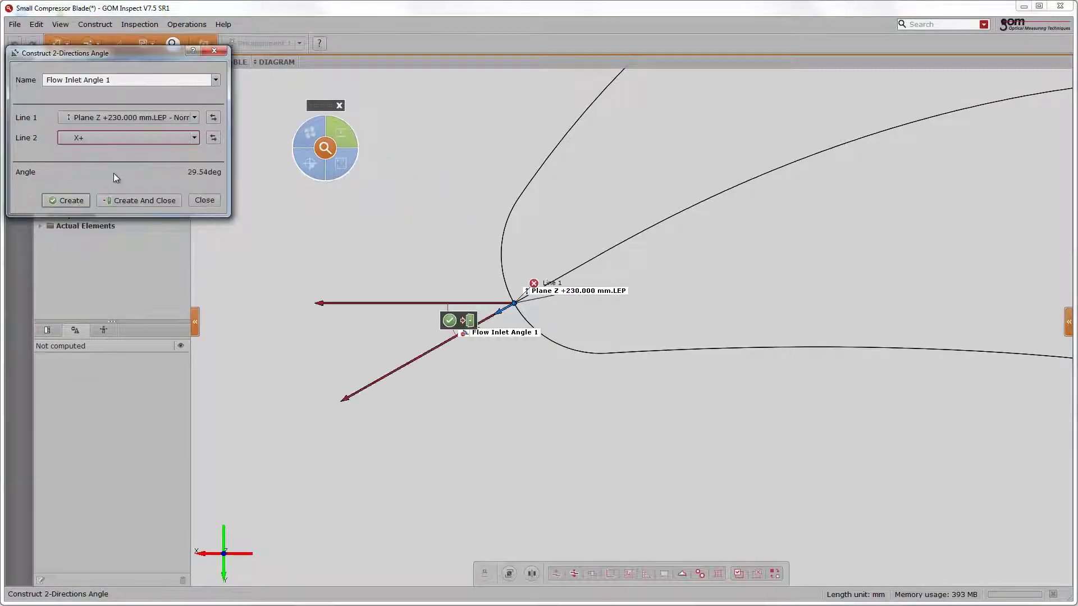
left_click(130, 201)
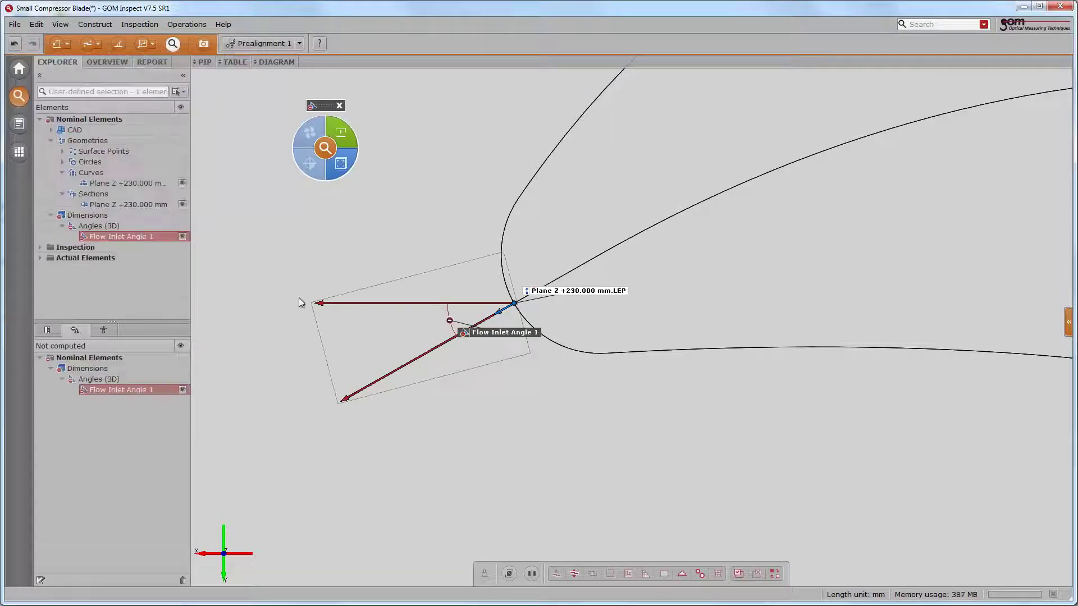
Set Flow Inlet Angle 1 to Referenced Construction and add an XY angle check.
left_click(346, 134)
left_click(385, 147)
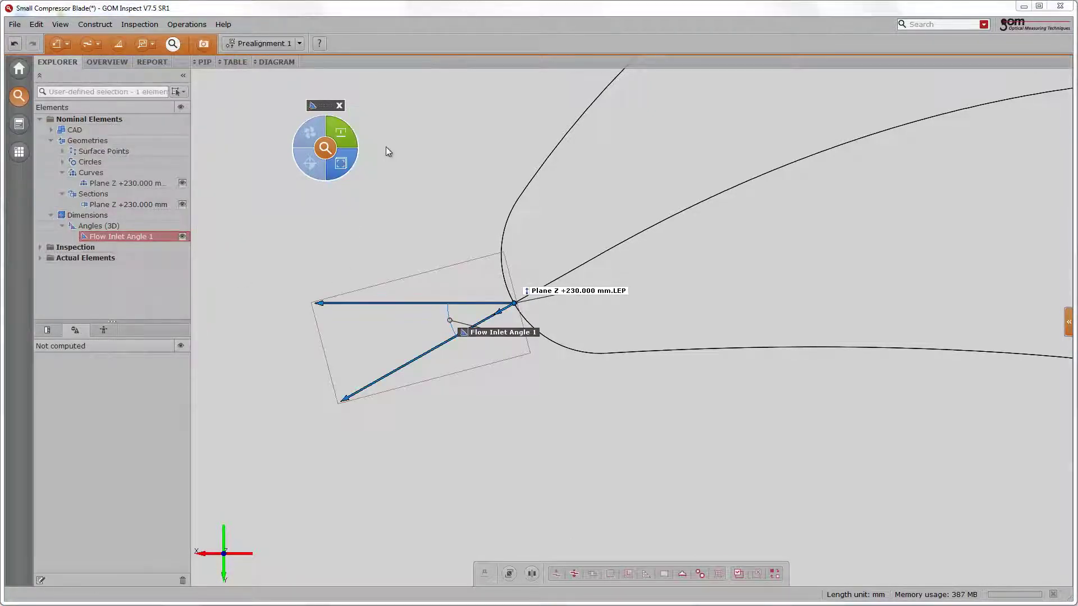
left_click(347, 170)
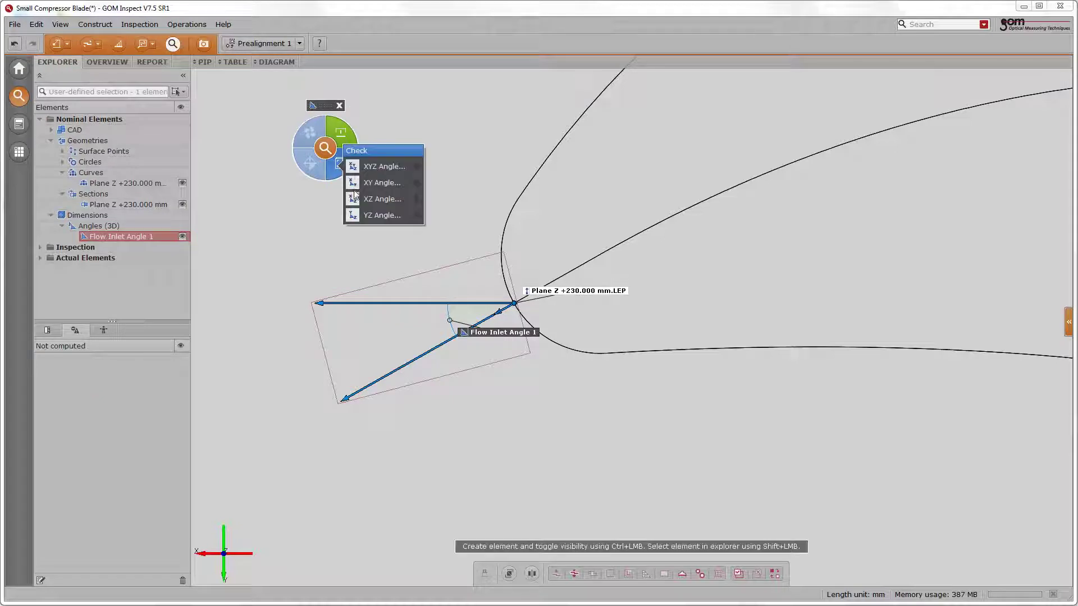
left_click(355, 183)
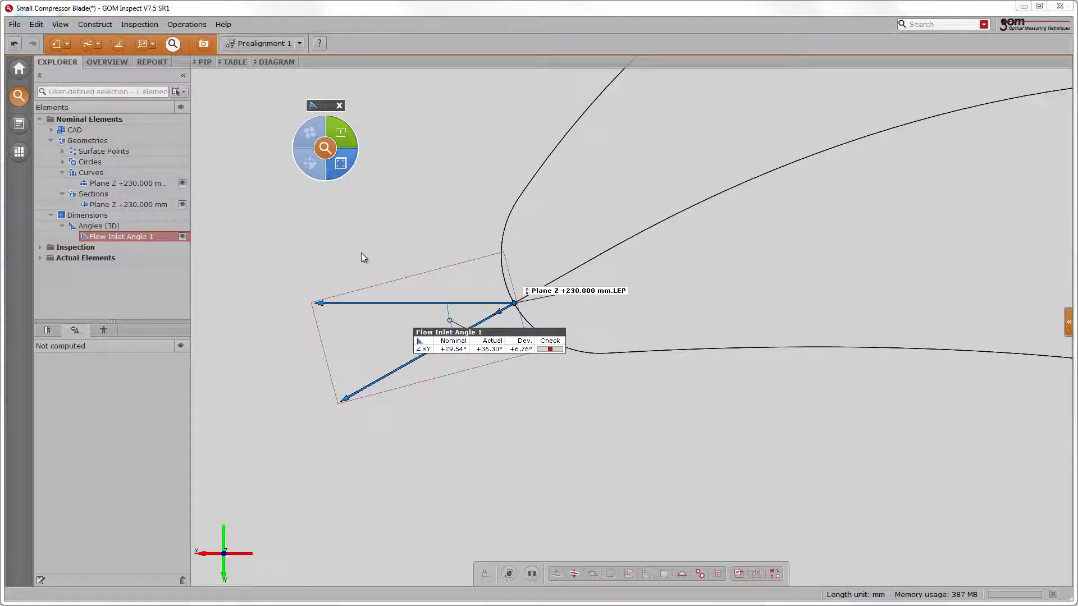
scroll(362, 254, "down", 5)
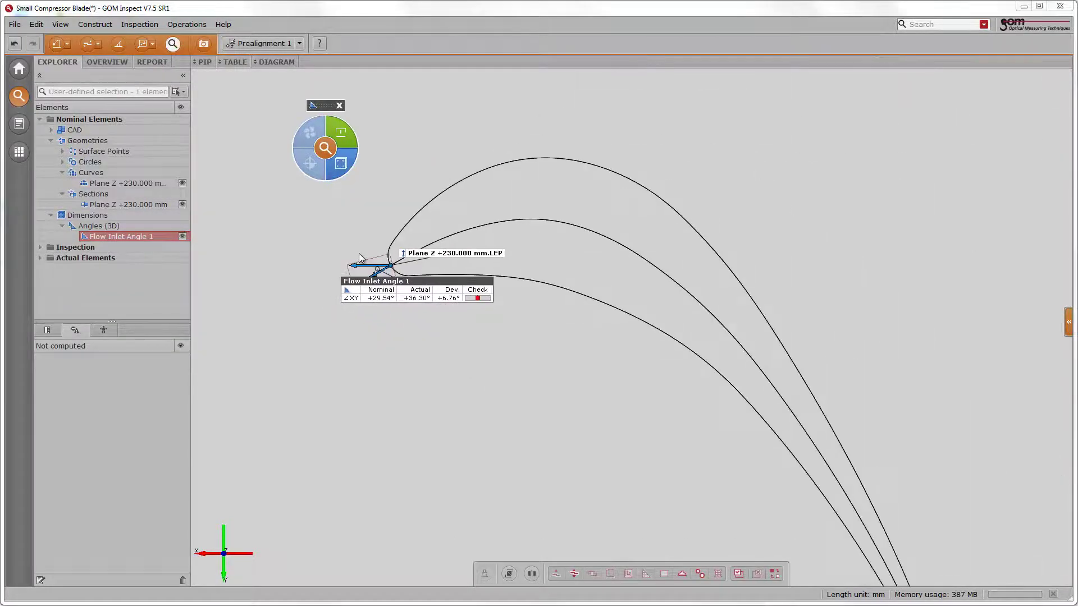